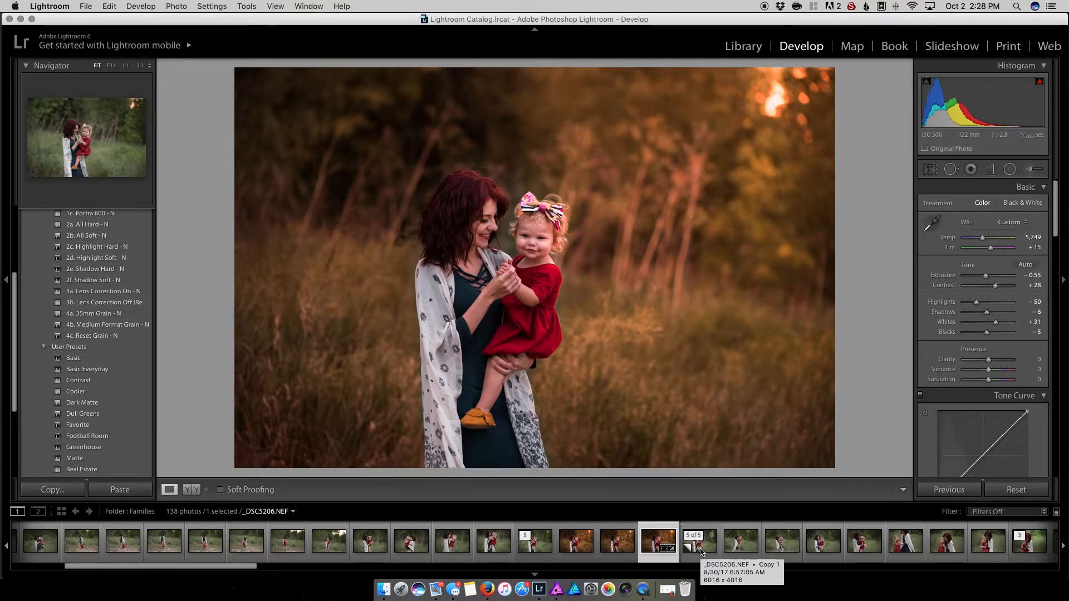
Select the _DSC5206.NEF virtual copy and brush over the background with the Adjustment Brush, reducing the brush size to 16.
left_click(701, 551)
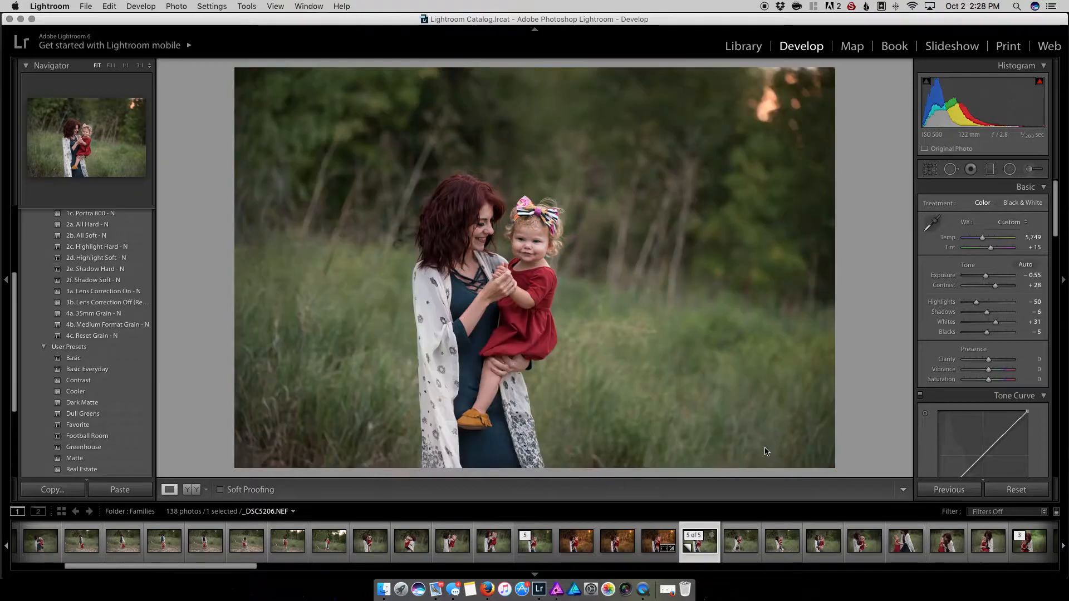
left_click(1026, 169)
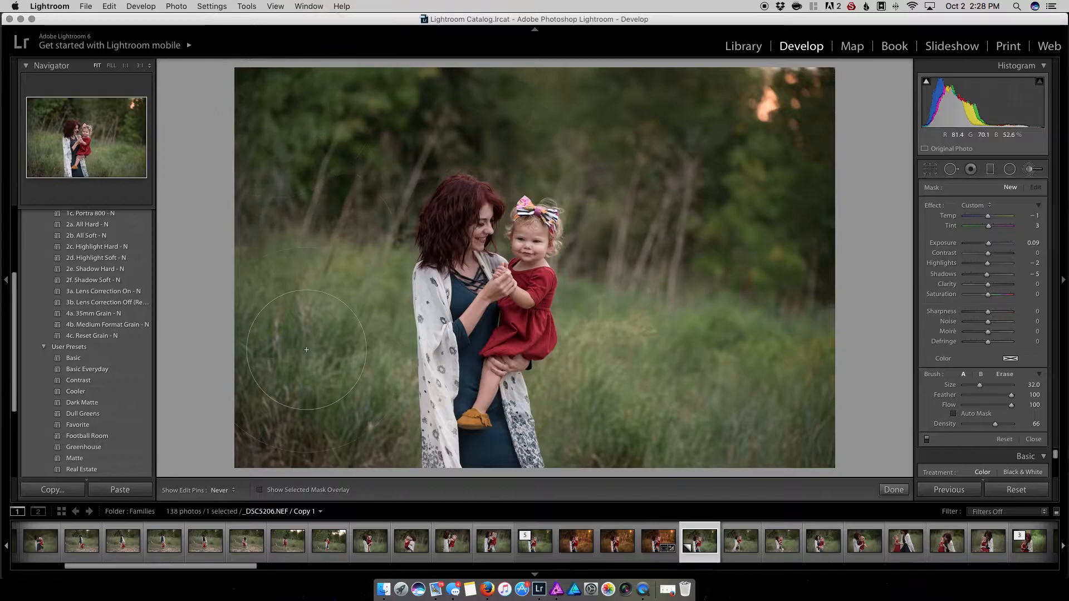
key("h")
key("bracketleft")
key("bracketleft")
key("bracketleft")
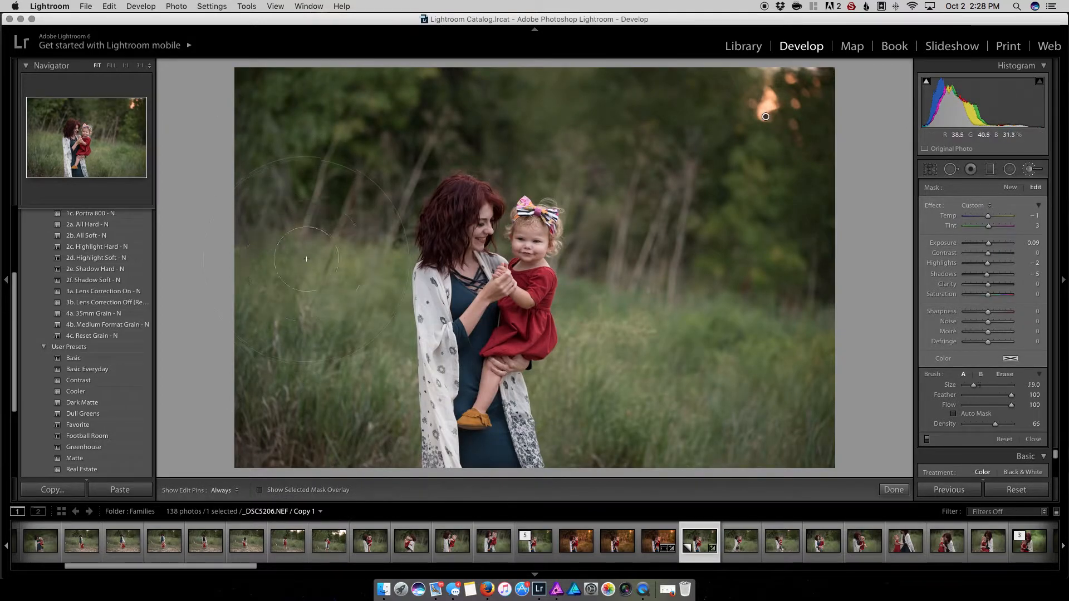
key("bracketleft")
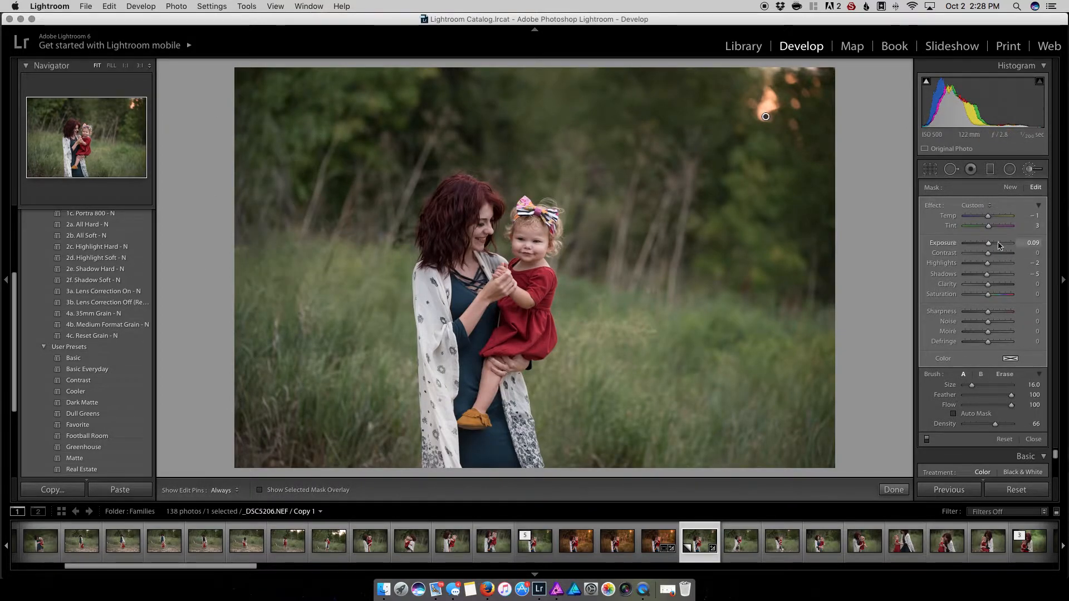
Lower the brush mask's exposure to −3.42 and paint the unmasked grass and trees around the mother and child, reducing the brush size to 12.
left_click_drag(989, 243, 967, 256)
key("h")
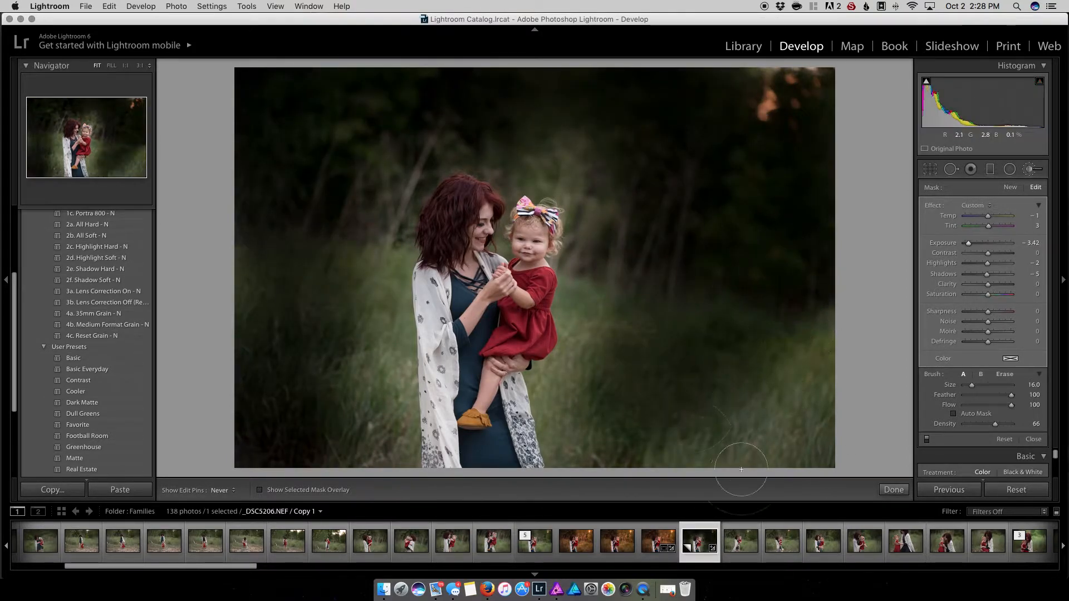
mouse_move(599, 441)
left_mouse_down()
mouse_move(578, 405)
mouse_move(712, 474)
mouse_move(786, 482)
mouse_move(722, 457)
mouse_move(718, 410)
mouse_move(627, 356)
left_mouse_up()
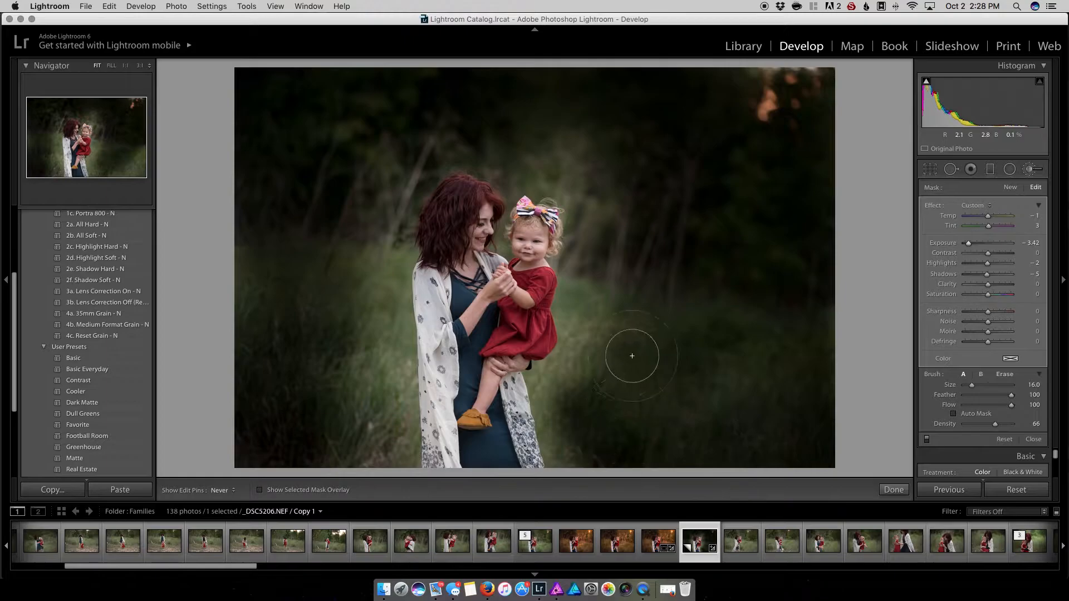
mouse_move(621, 225)
left_mouse_down()
mouse_move(575, 135)
mouse_move(458, 120)
mouse_move(352, 163)
mouse_move(336, 279)
mouse_move(351, 415)
mouse_move(373, 472)
mouse_move(384, 184)
mouse_move(403, 110)
mouse_move(601, 146)
mouse_move(623, 206)
mouse_move(592, 290)
mouse_move(575, 389)
left_mouse_up()
scroll(575, 389, "down", 5)
key("h")
scroll(558, 384, "up", 3)
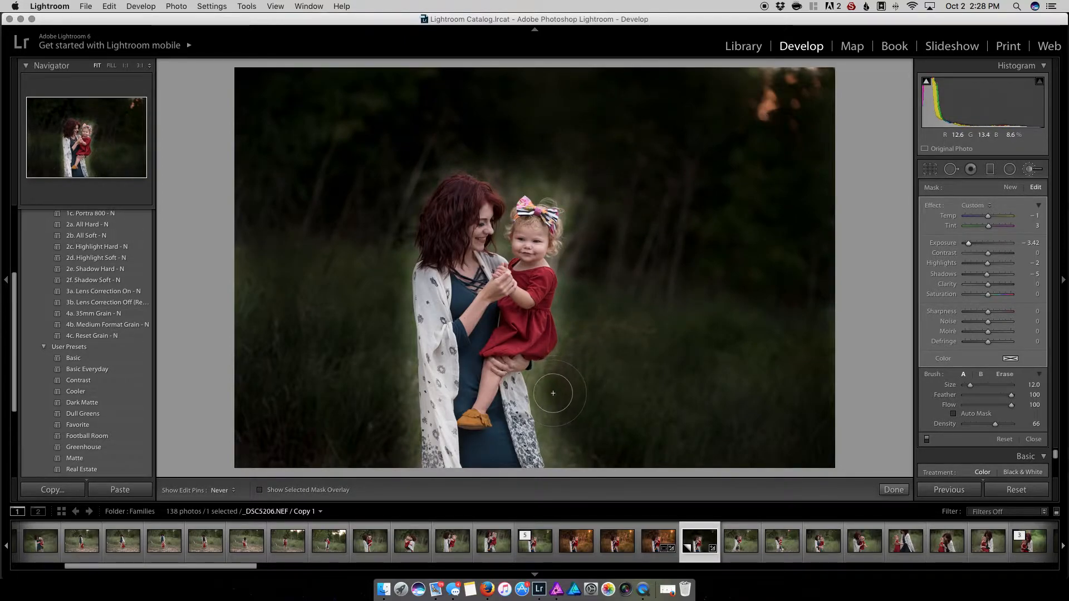
Paint the mask closer to the subjects' edges beside the dress and white shawl, with the brush size reduced to 5.
left_click_drag(567, 468, 582, 489)
scroll(571, 362, "down", 5)
key("h")
scroll(541, 378, "up", 2)
mouse_move(540, 378)
left_mouse_down()
mouse_move(557, 436)
mouse_move(553, 366)
mouse_move(568, 348)
mouse_move(578, 185)
mouse_move(581, 205)
mouse_move(597, 208)
mouse_move(542, 175)
mouse_move(556, 182)
mouse_move(422, 162)
mouse_move(407, 177)
mouse_move(413, 165)
mouse_move(402, 246)
left_mouse_up()
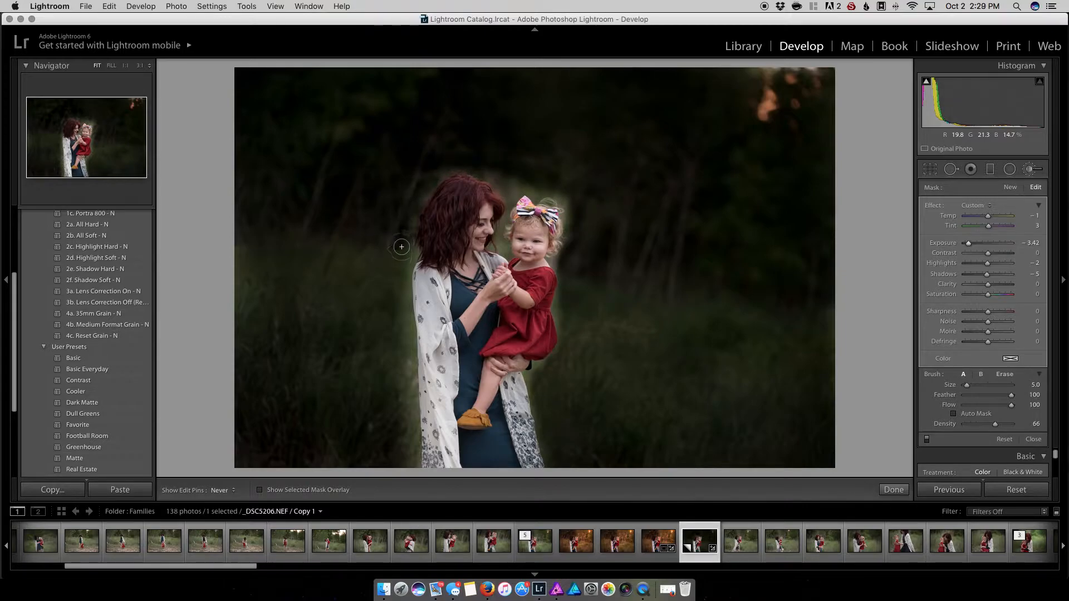
mouse_move(396, 299)
left_mouse_down()
mouse_move(405, 483)
mouse_move(387, 310)
left_mouse_up()
Fill the remaining bright background halo beside the shawl and around both heads using a size 6 brush.
key("bracketright")
key("bracketright")
key("bracketleft")
key("h")
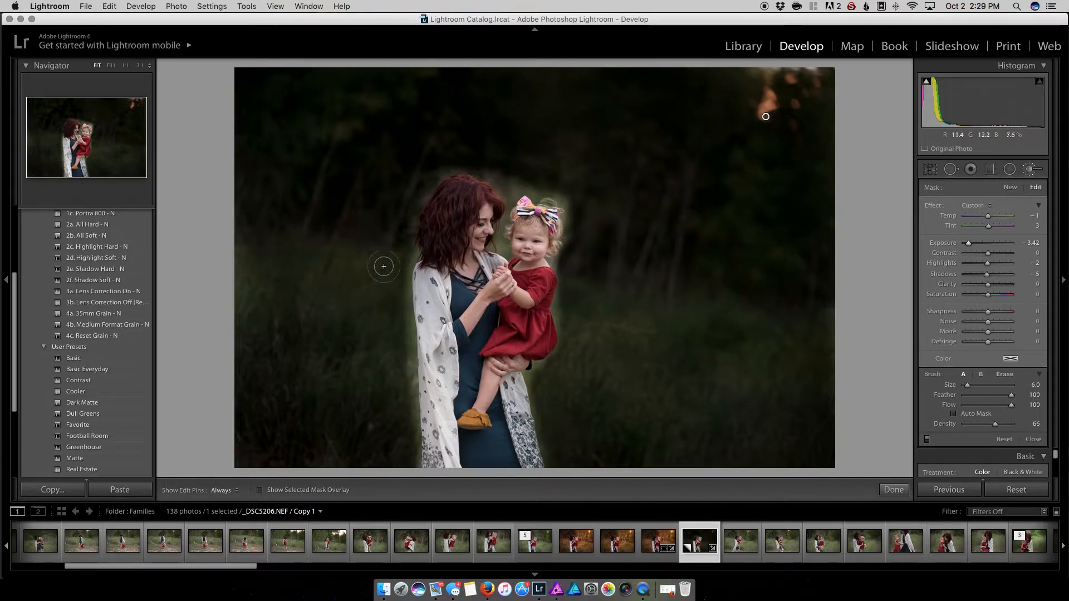
mouse_move(389, 285)
left_mouse_down()
mouse_move(398, 419)
mouse_move(387, 286)
left_mouse_up()
mouse_move(397, 222)
left_mouse_down()
mouse_move(440, 163)
mouse_move(496, 164)
mouse_move(513, 182)
mouse_move(565, 191)
mouse_move(577, 219)
mouse_move(568, 255)
left_mouse_up()
Refine the mask around the girl's head and in the gap between the two faces, reducing the brush size to 2.
key("bracketleft")
key("bracketleft")
key("h")
key("h")
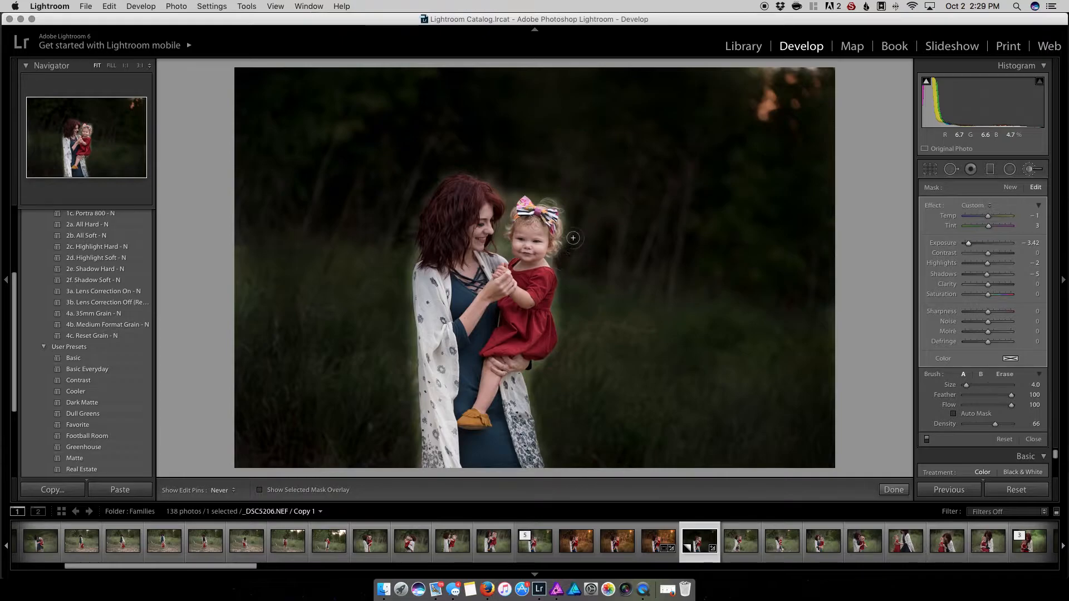
key("h")
key("bracketleft")
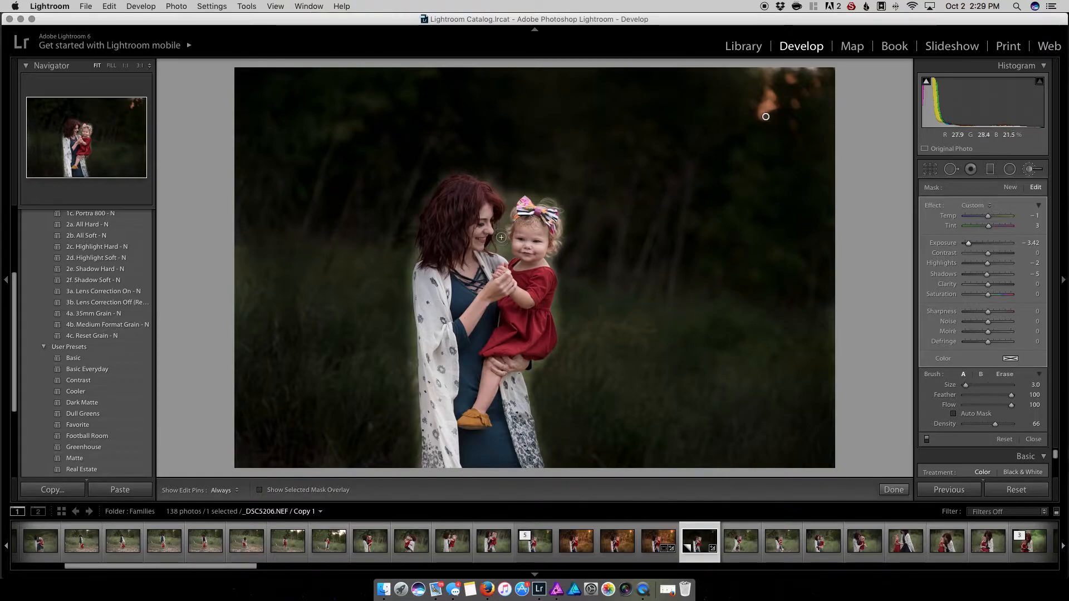
key("h")
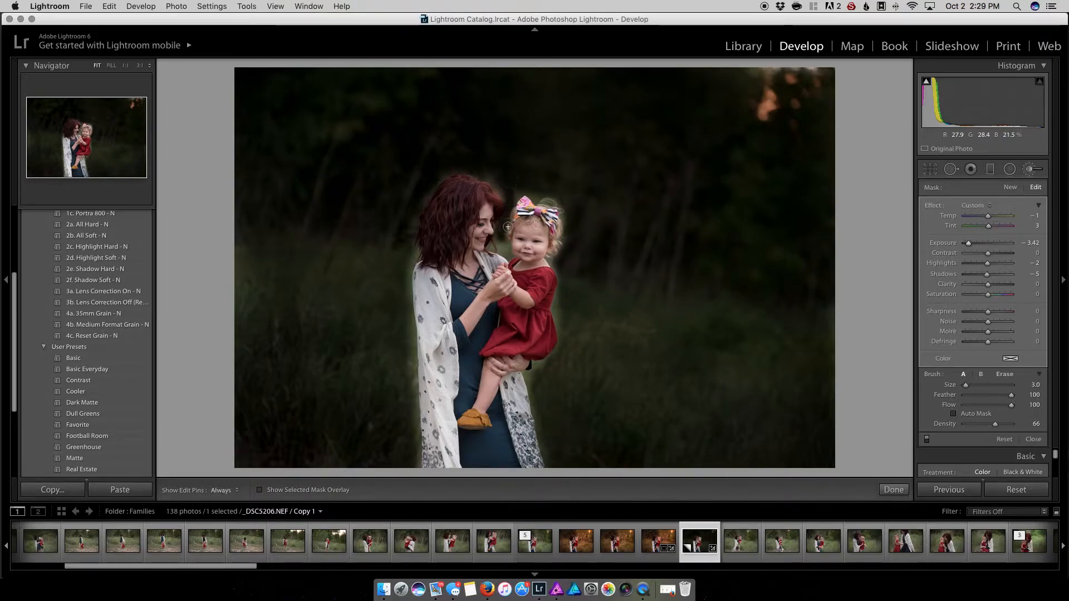
key("h")
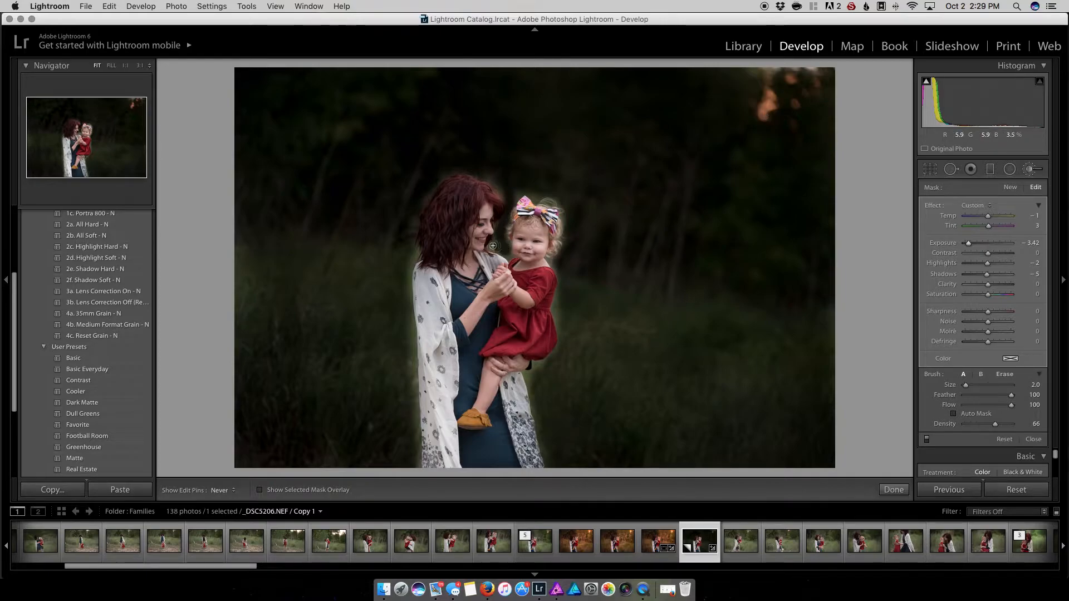
key("h")
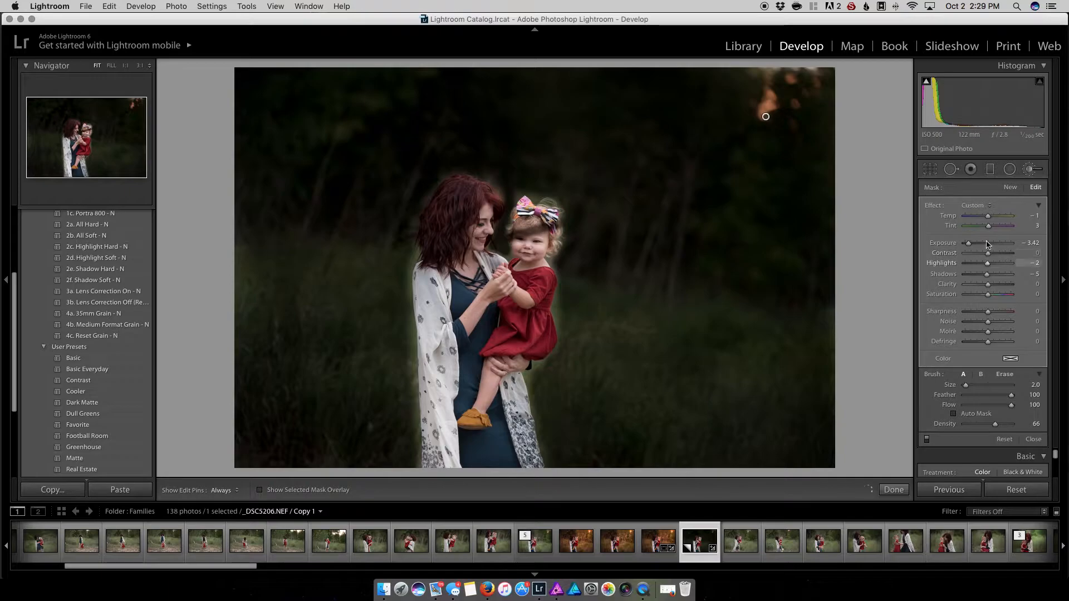
left_click_drag(969, 243, 978, 245)
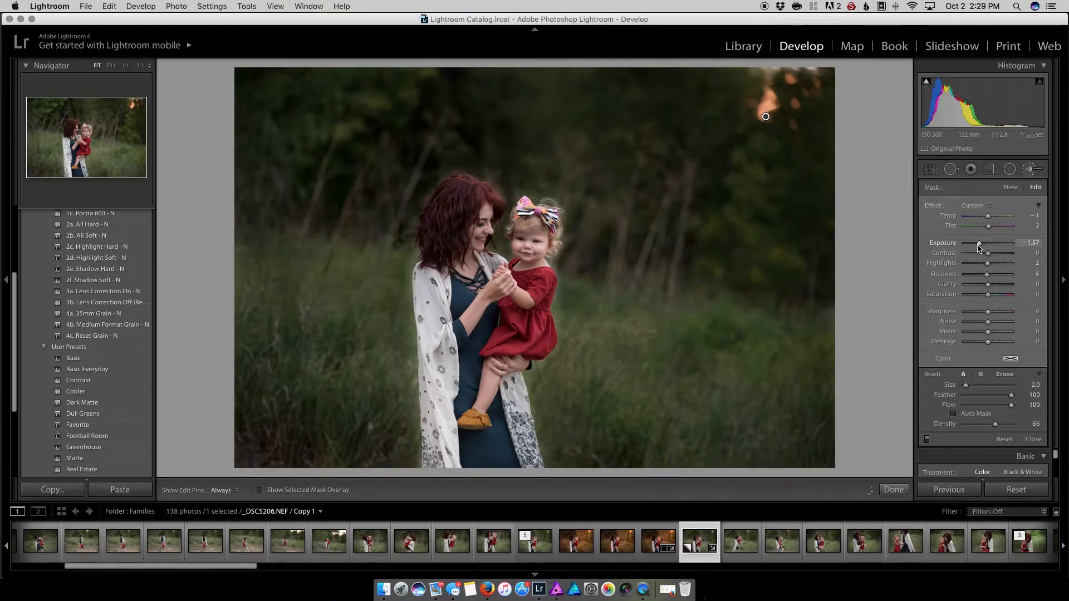
key("super+z")
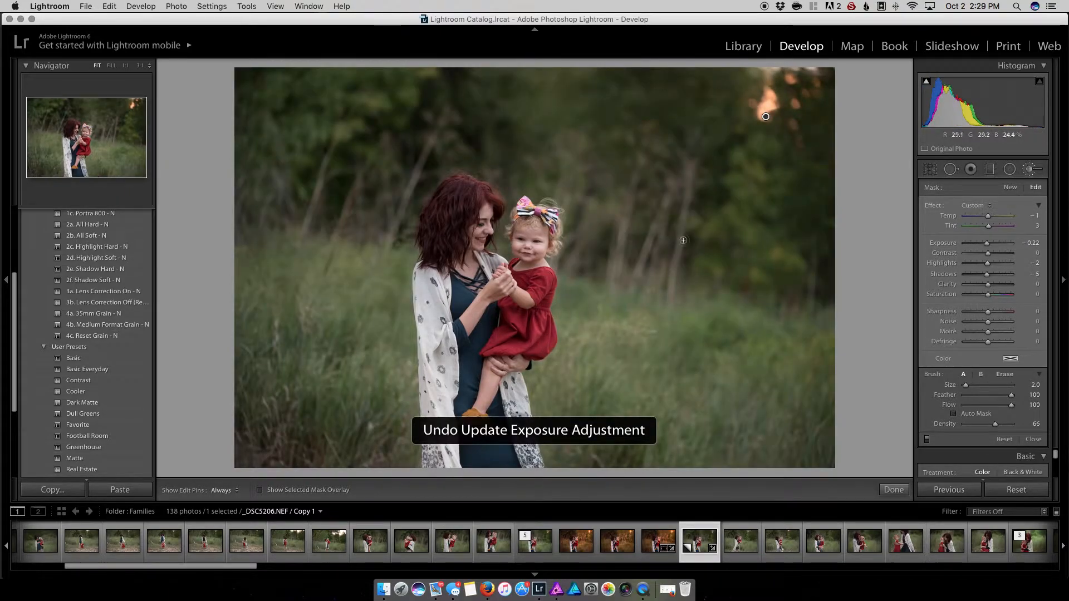
key("super+z")
key("super+z")
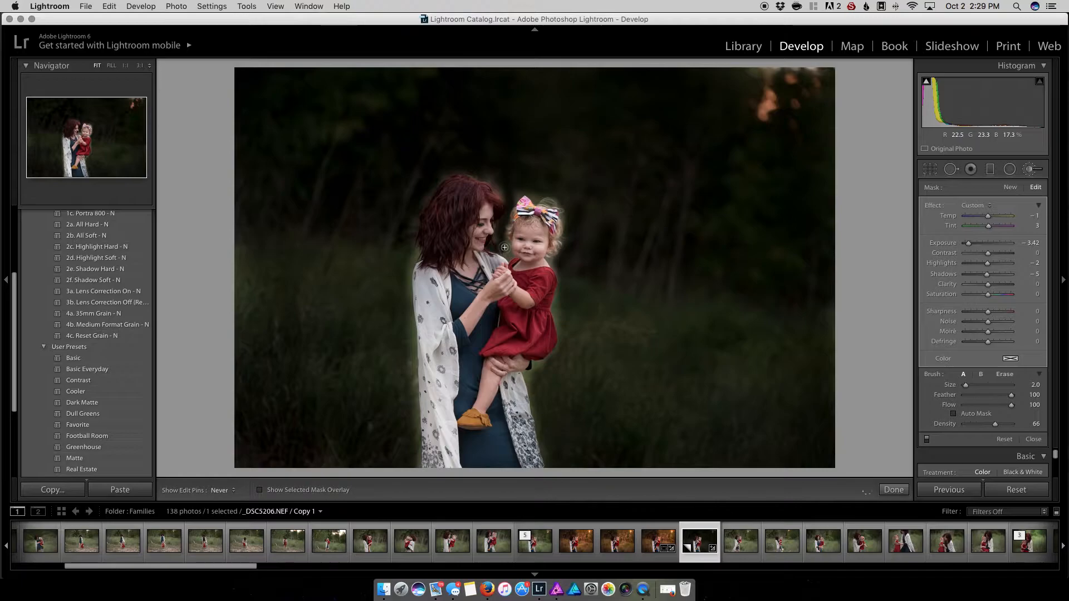
Set the background mask to Temp 100, Tint 100, Exposure −0.31, Contrast 73 and Highlights −6.
key("h")
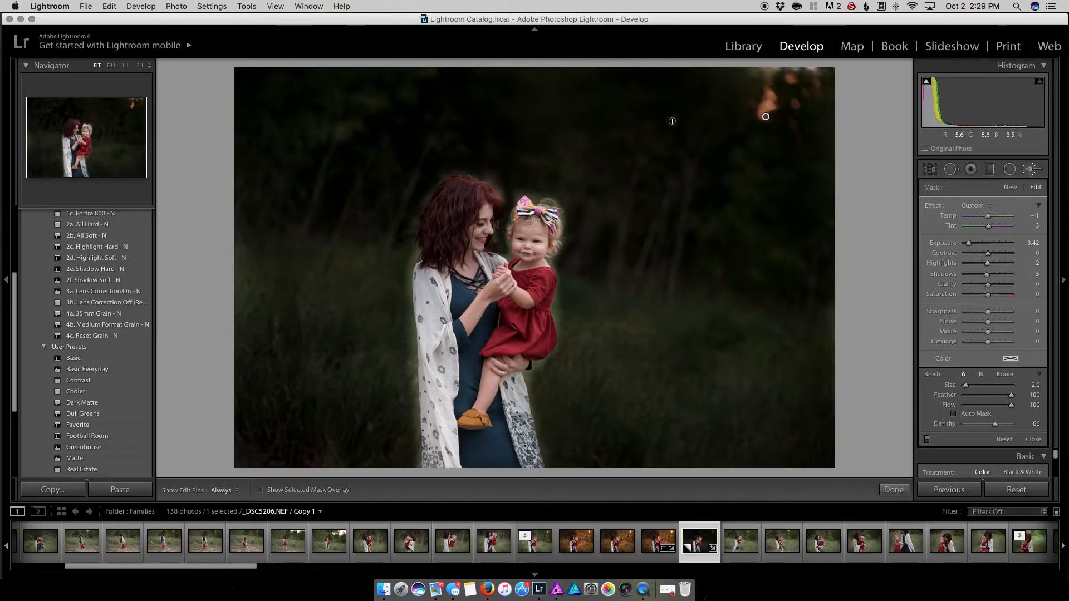
left_click(984, 243)
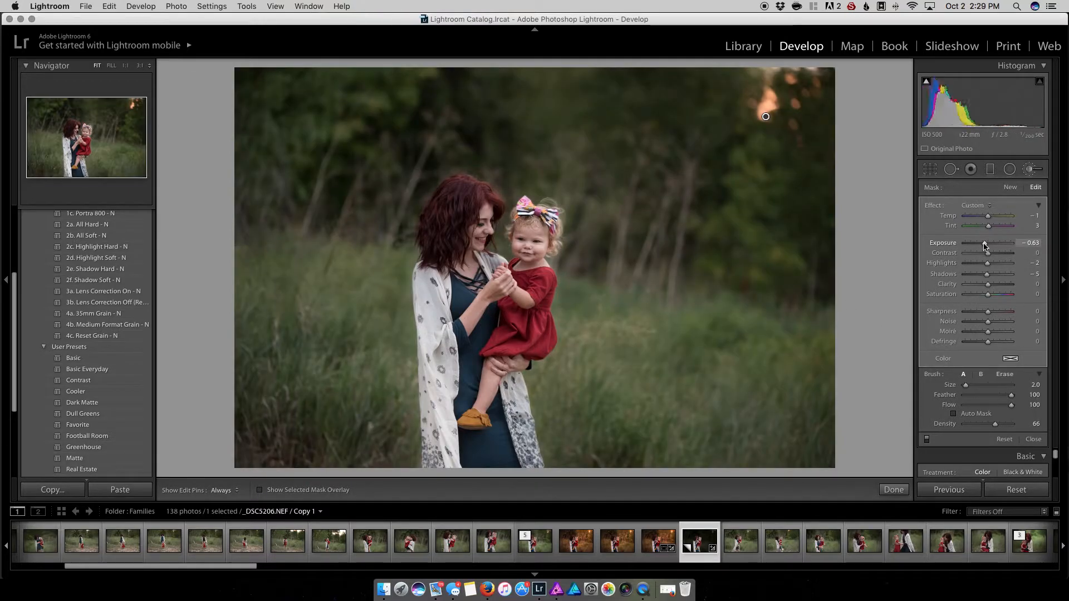
left_click(1000, 216)
left_click(1001, 226)
left_click_drag(1000, 216, 987, 245)
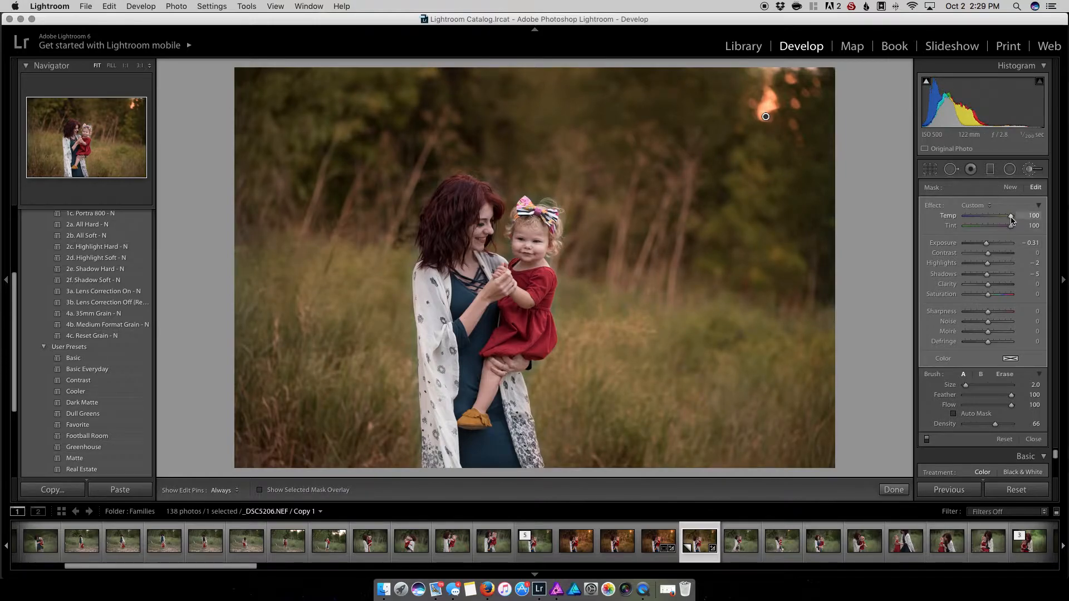
mouse_move(1003, 267)
left_mouse_down()
mouse_move(960, 270)
mouse_move(1005, 256)
mouse_move(987, 267)
left_mouse_up()
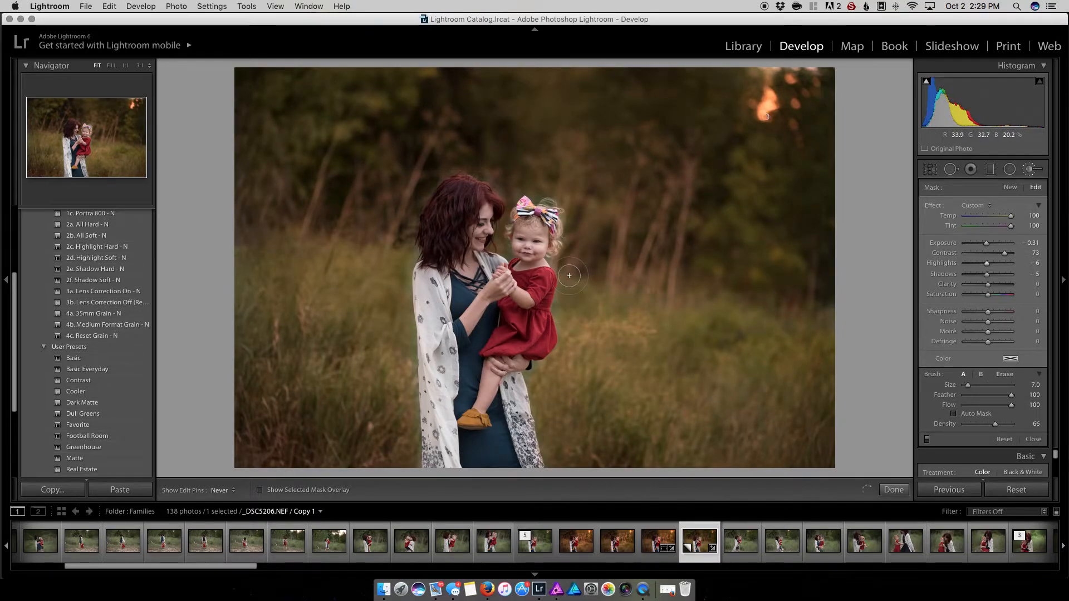
Touch up the background mask along the girl's hair and the subjects' edges, reducing the brush size from 4 to 1.
key("bracketleft")
key("bracketleft")
key("h")
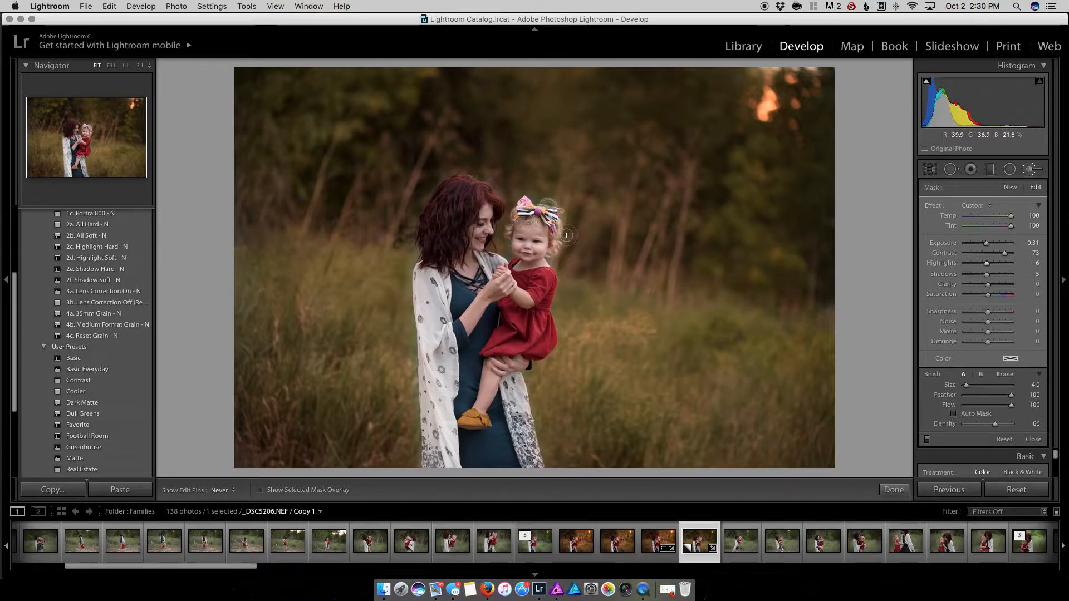
key("h")
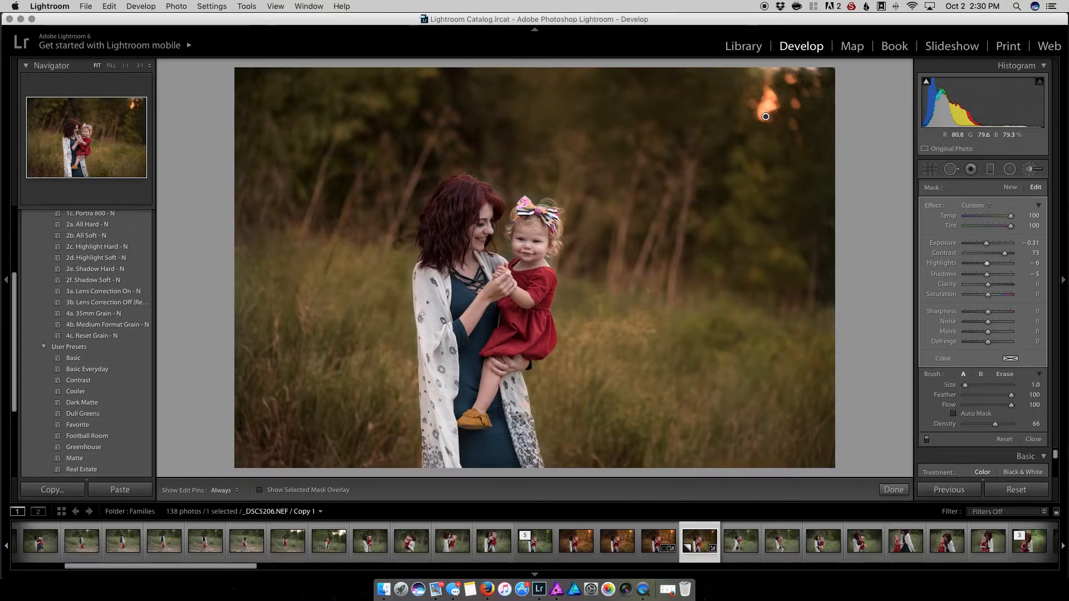
Erase mask spill from the girl's dress and the white shawl with a size 2 eraser, and close the Adjustment Brush.
key("alt")
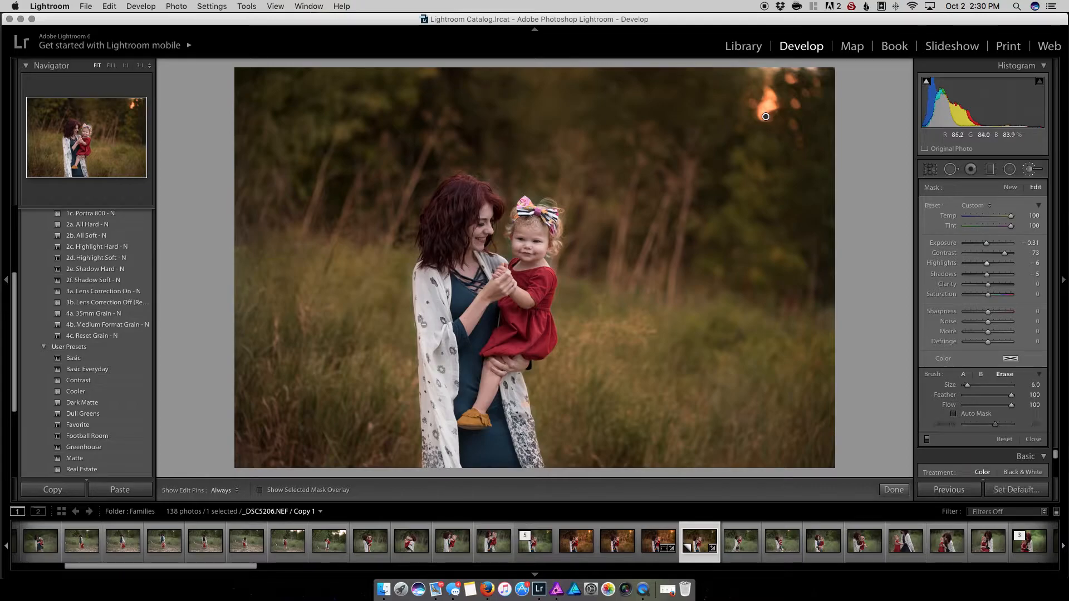
key("bracketleft")
key("bracketleft")
key("h")
mouse_move(547, 289)
left_mouse_down()
mouse_move(547, 271)
mouse_move(541, 350)
left_mouse_up()
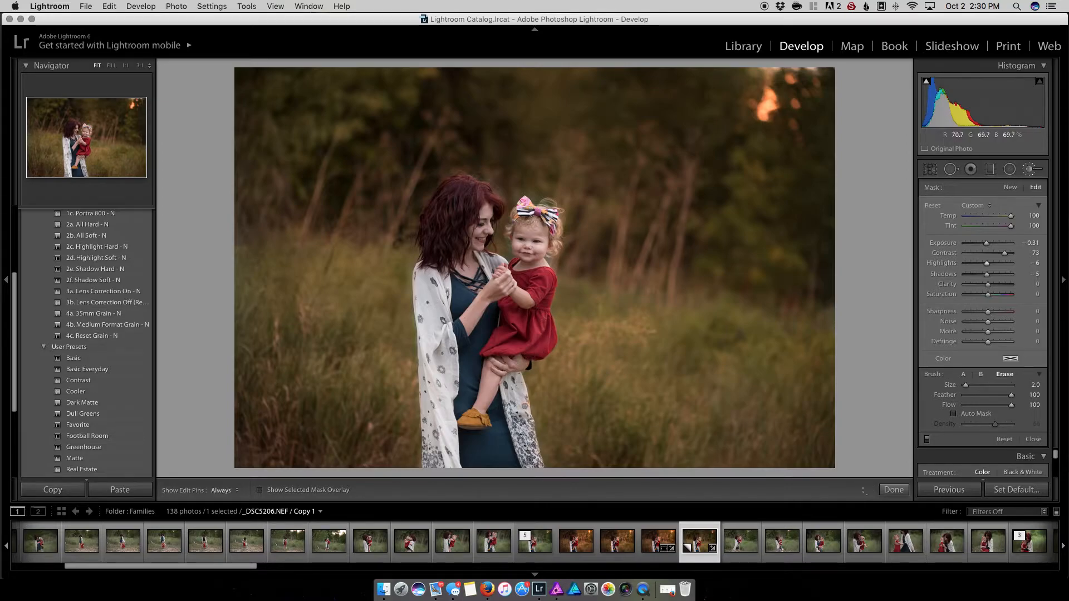
left_click_drag(523, 402, 532, 469)
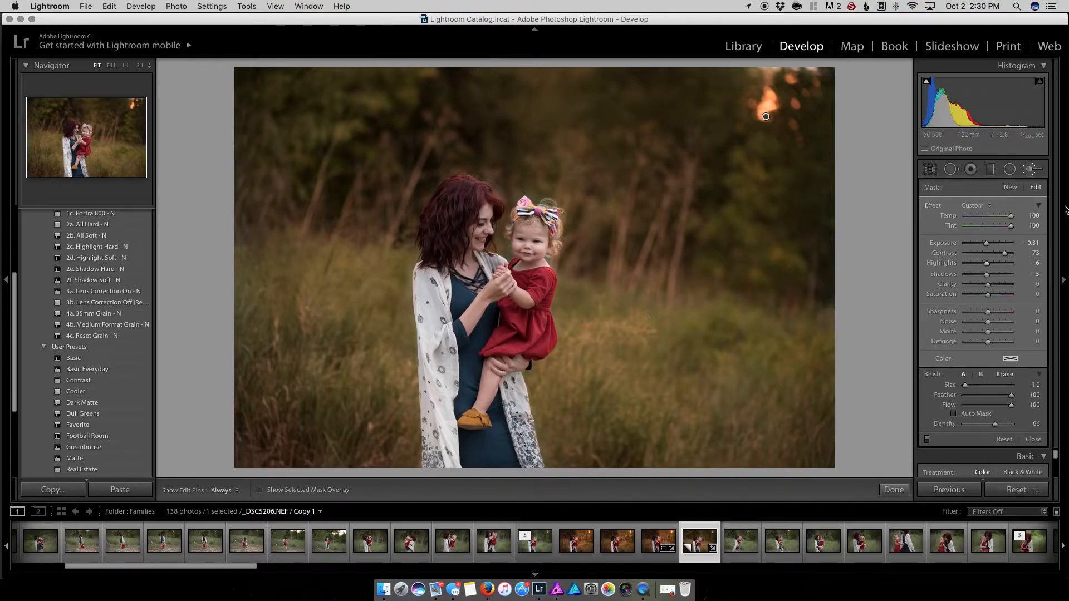
left_click(1028, 170)
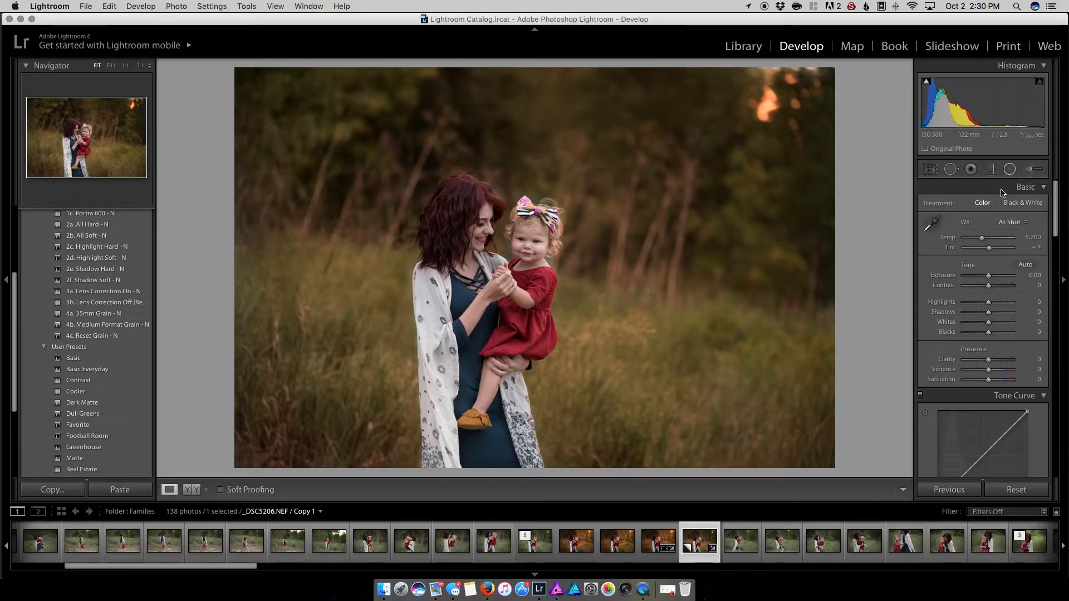
Apply the Basic user preset, set Exposure −0.15, Contrast +11, Temp 6,602 and Tint +17, and compare with the before view.
left_click(73, 358)
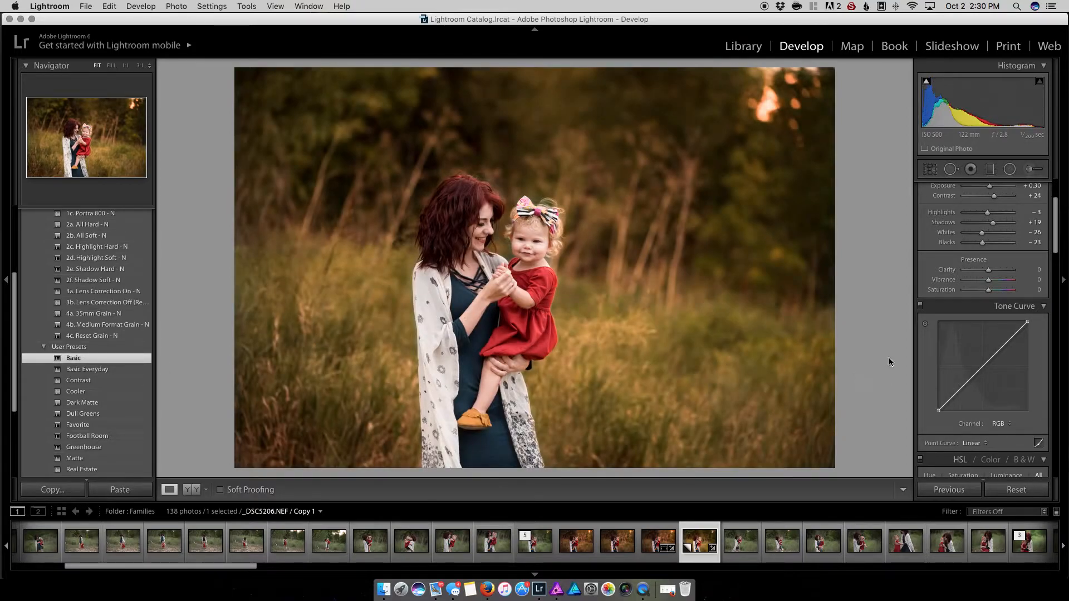
scroll(975, 288, "up", 3)
left_click_drag(990, 276, 992, 291)
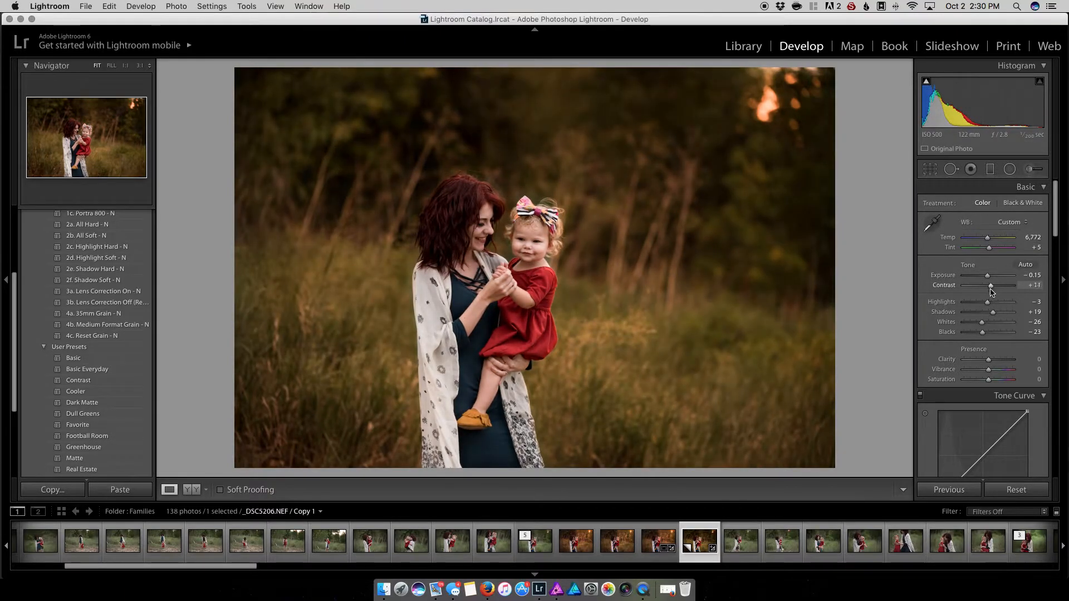
left_click_drag(979, 241, 991, 251)
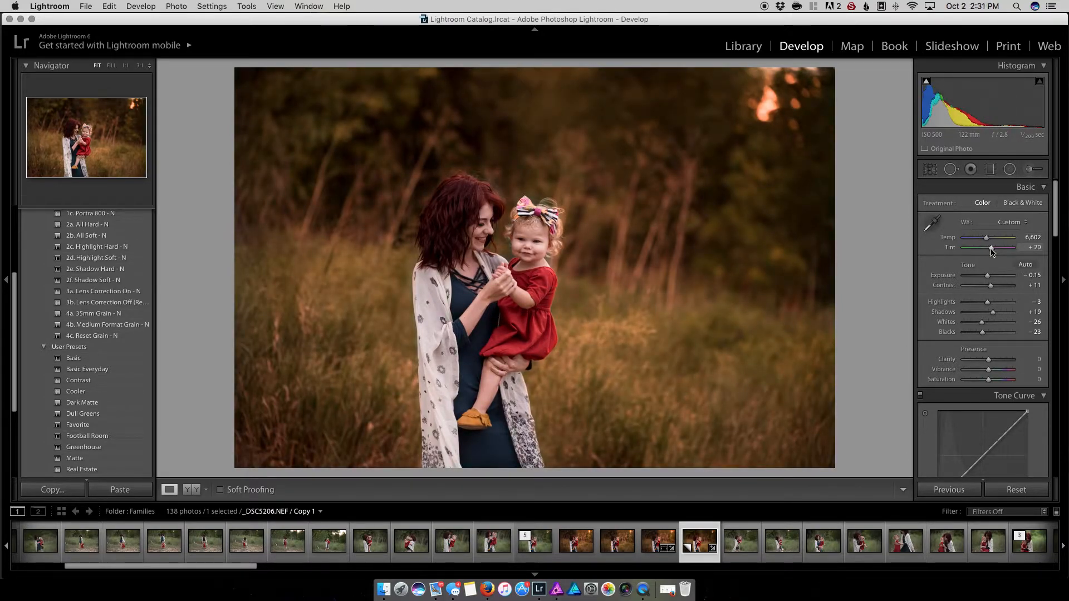
key("backslash")
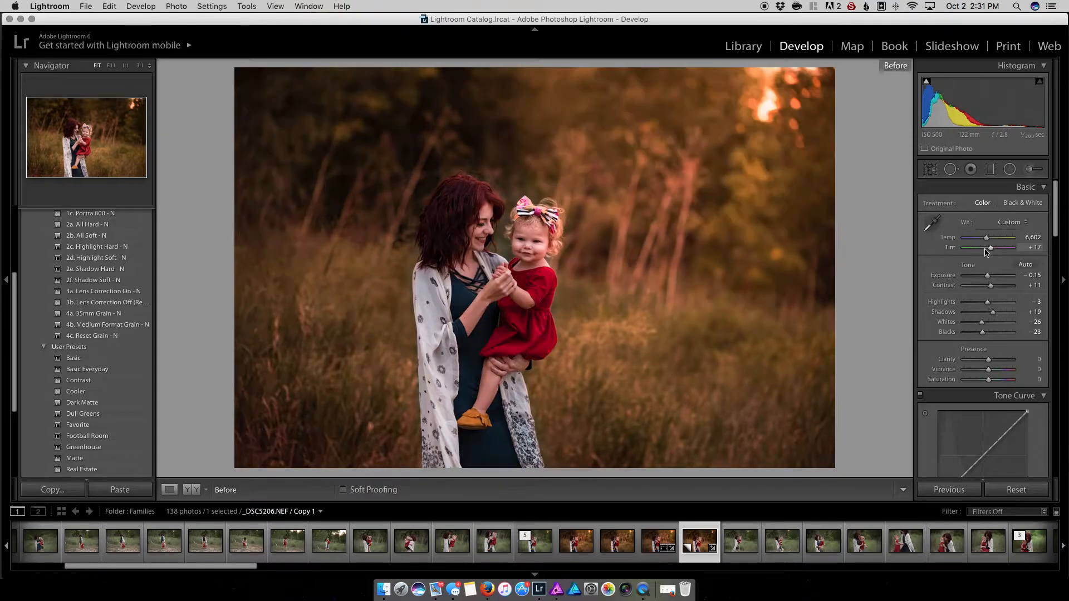
key("backslash")
Shift the background's hues with the HSL targeted adjustment tool to Orange +7 and Yellow +11.
scroll(986, 252, "down", 10)
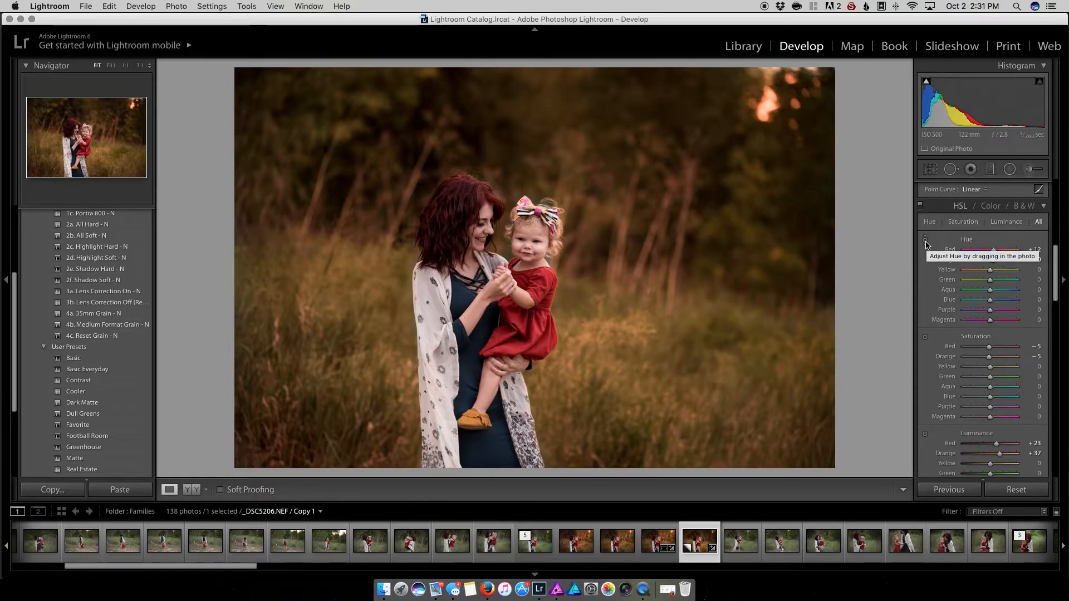
left_click(925, 243)
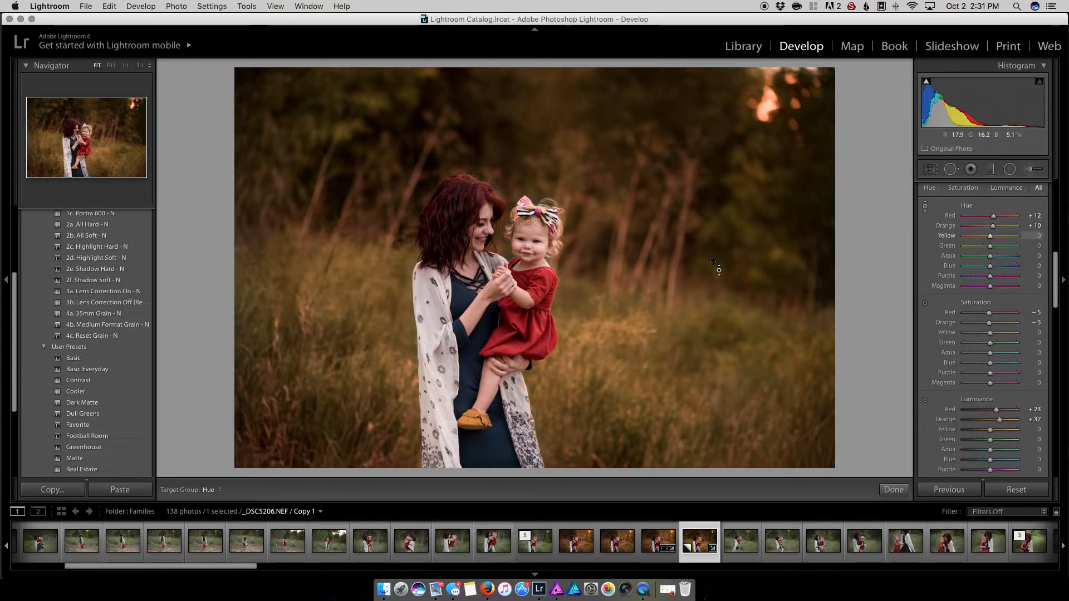
left_click_drag(402, 245, 402, 304)
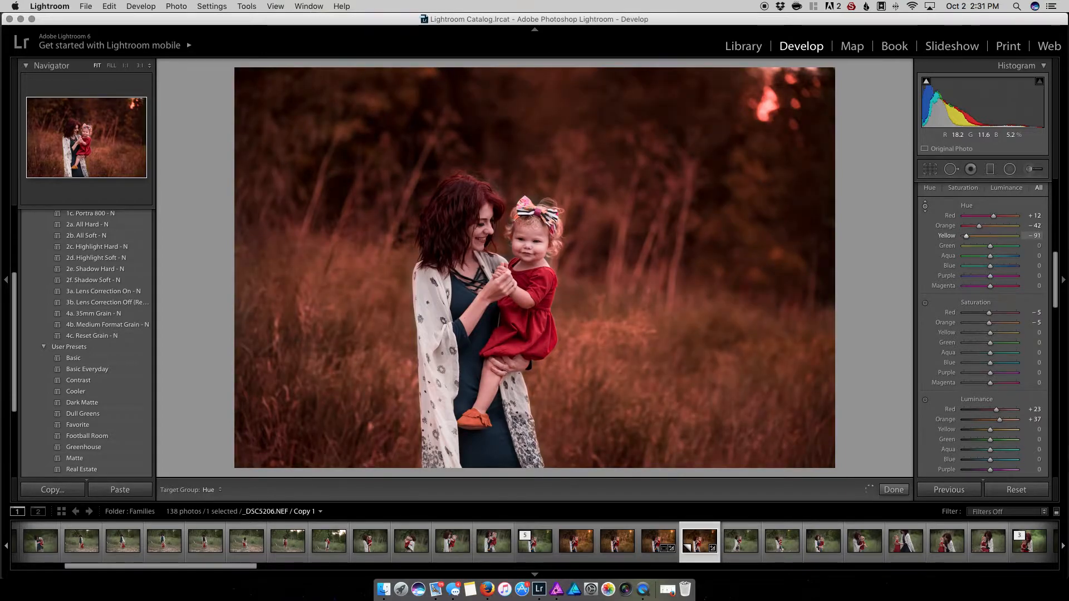
left_click_drag(402, 229, 402, 247)
scroll(1009, 223, "up", 2)
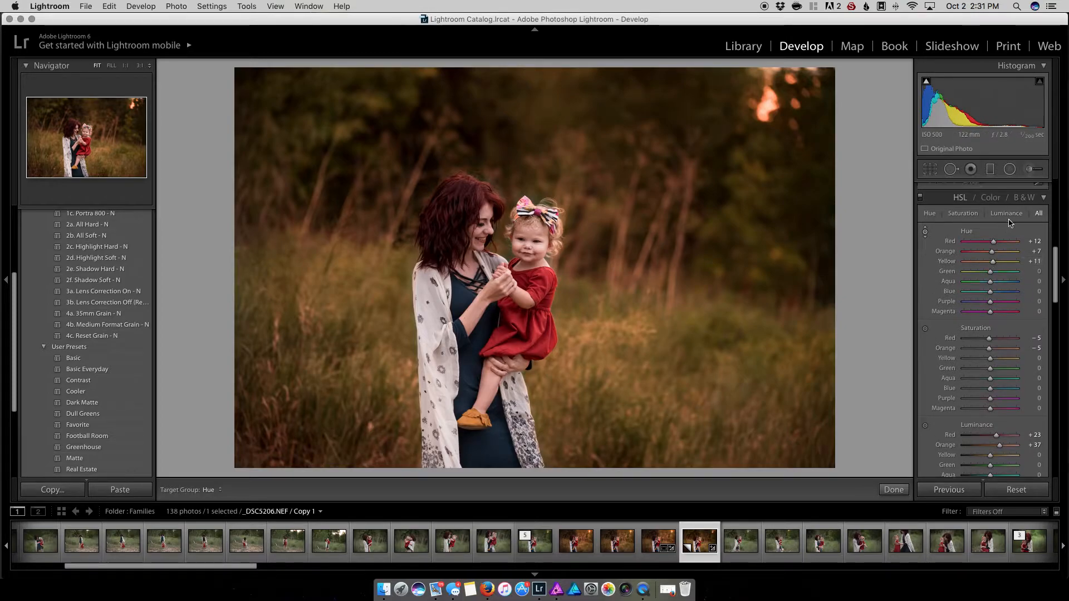
Adjust the background's HSL luminance to Red +10, Orange −8 and Yellow −40, and set Red saturation to +15.
left_click(1009, 214)
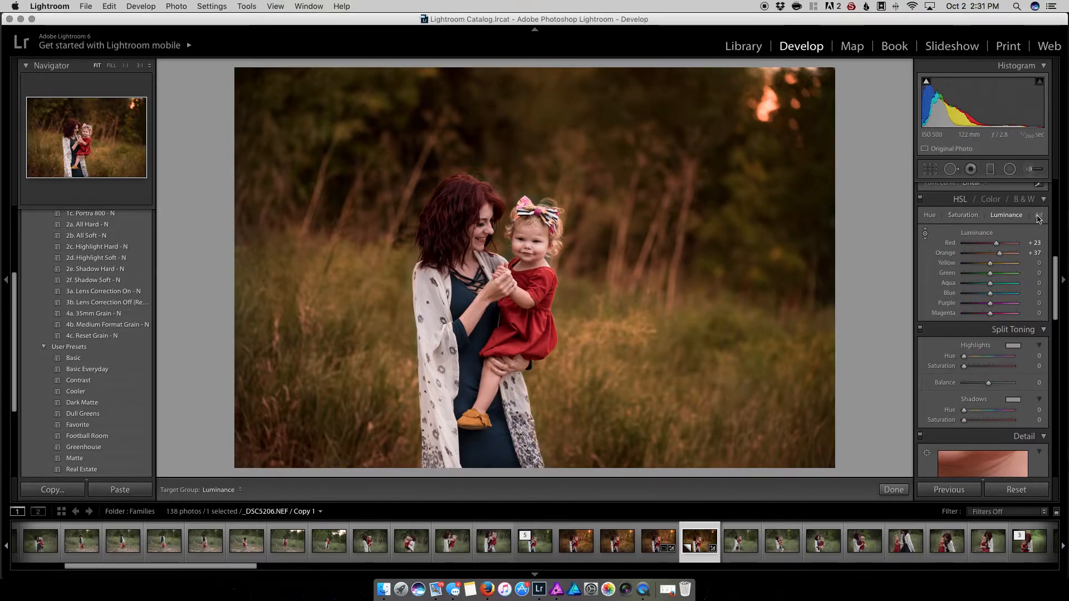
left_click(1039, 216)
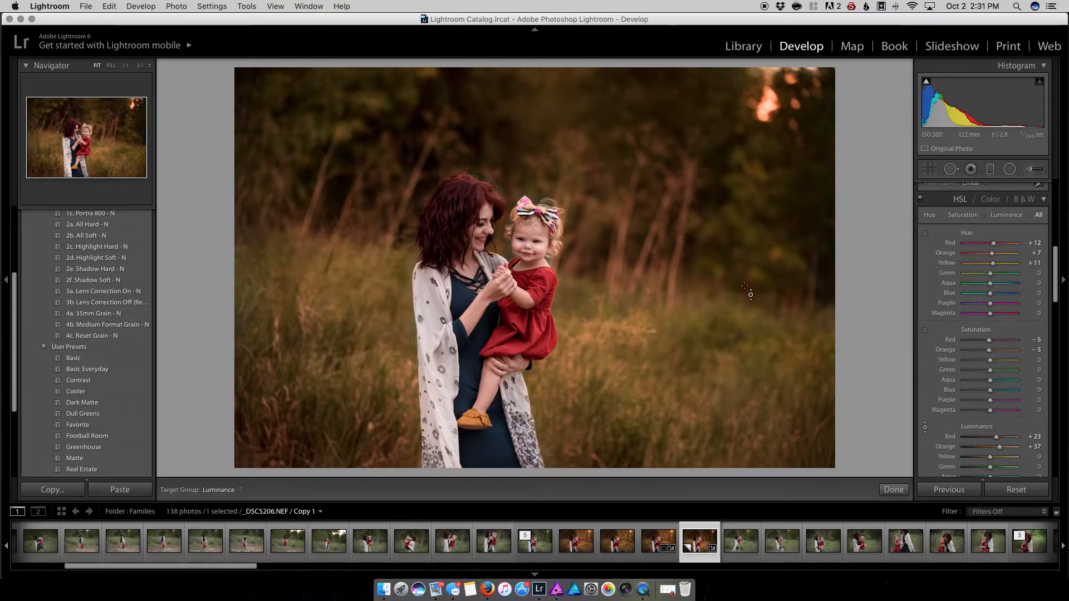
left_click_drag(696, 323, 695, 318)
left_click_drag(696, 362, 696, 364)
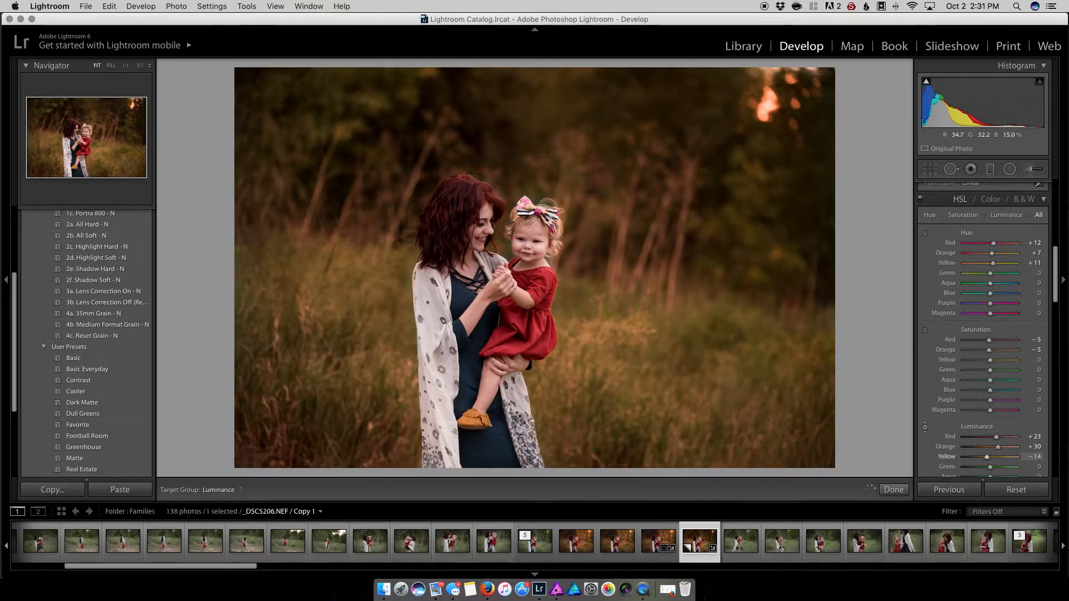
scroll(992, 328, "down", 5)
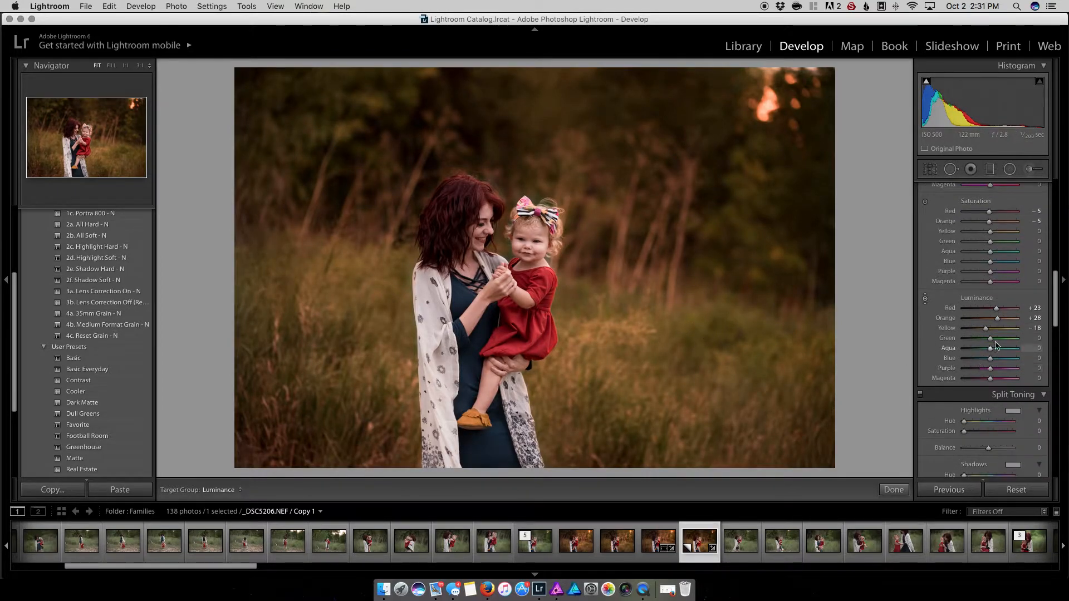
mouse_move(992, 330)
left_mouse_down()
mouse_move(978, 337)
mouse_move(1009, 308)
mouse_move(990, 313)
left_mouse_up()
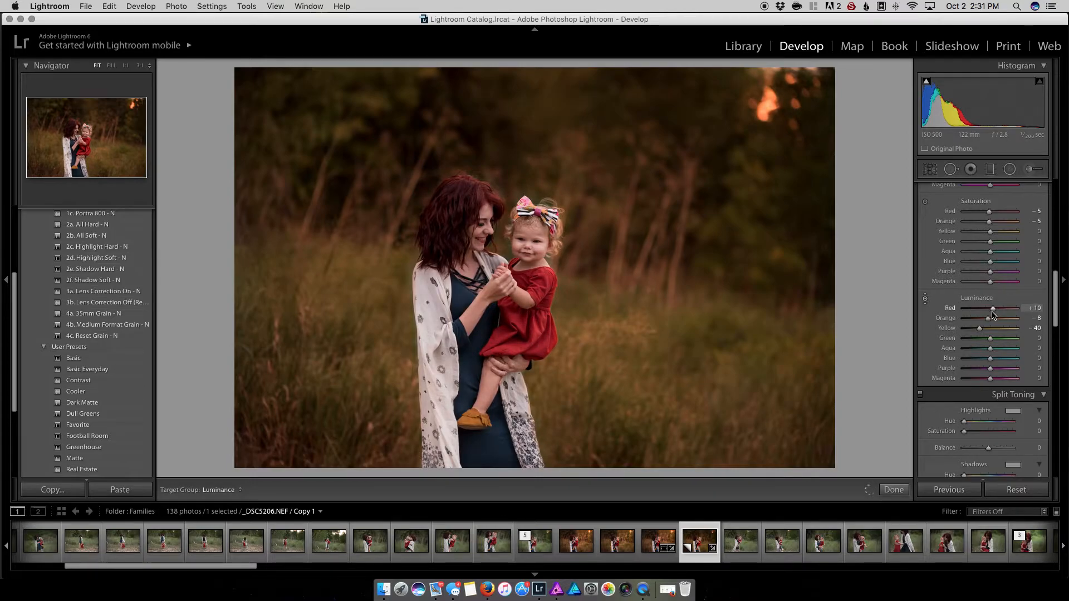
scroll(995, 291, "up", 3)
left_click_drag(989, 268, 994, 271)
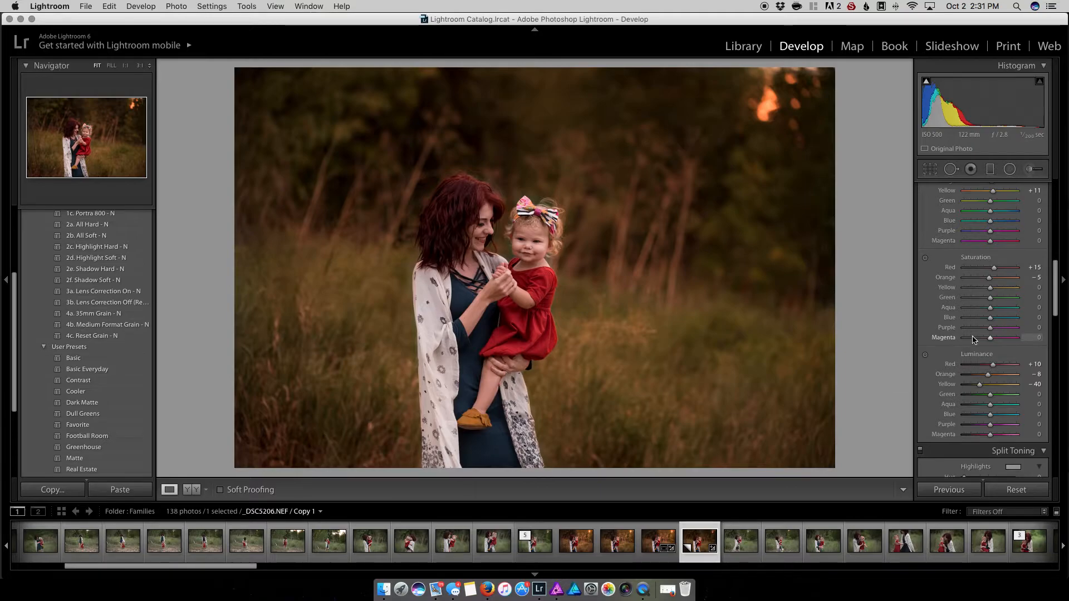
Brighten the mother's face with a new size 6 Adjustment Brush mask at Exposure 0.41, and compare with the before view.
left_click(1030, 169)
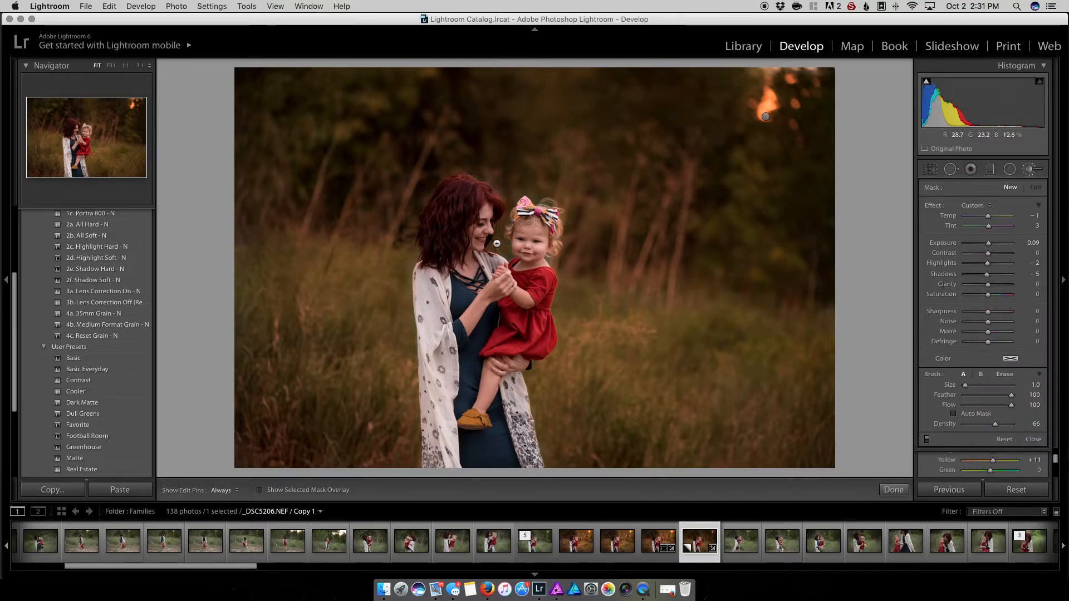
scroll(482, 246, "up", 3)
left_click_drag(484, 216, 469, 263)
left_click_drag(988, 244, 991, 247)
key("h")
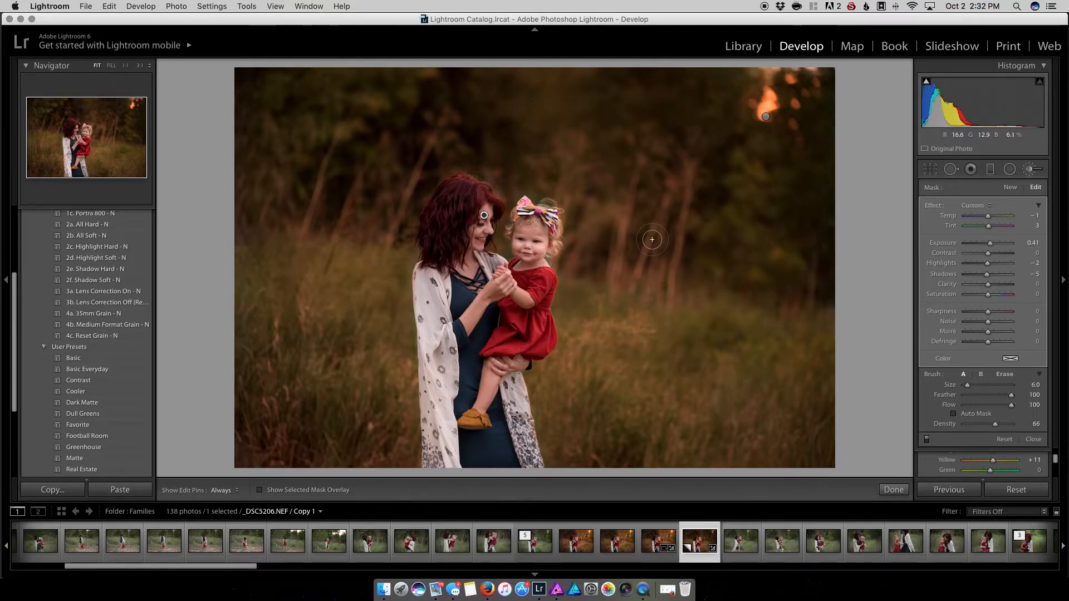
key("super+z")
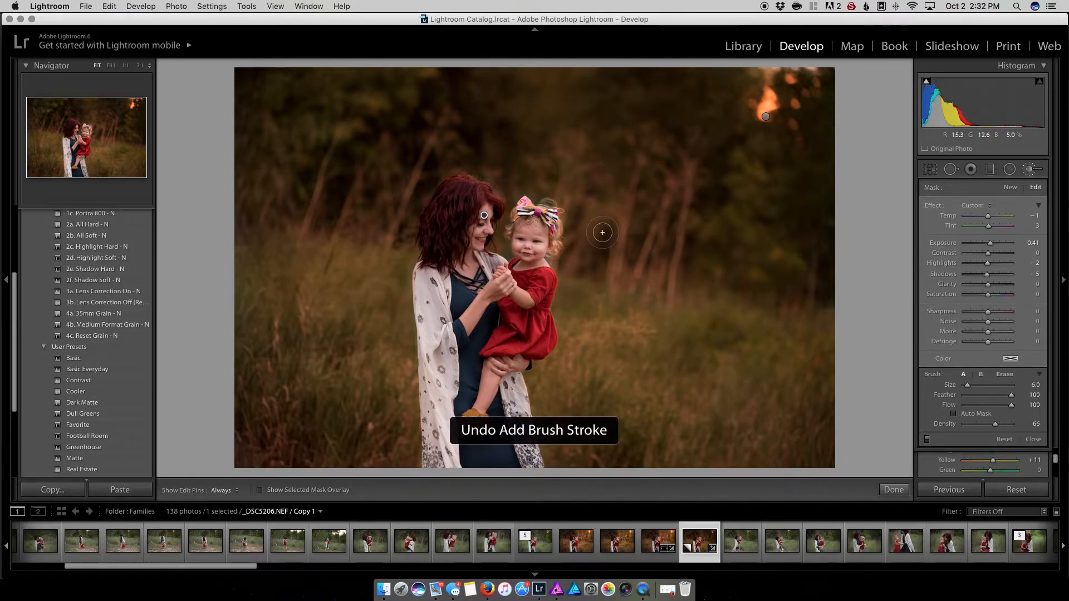
key("h")
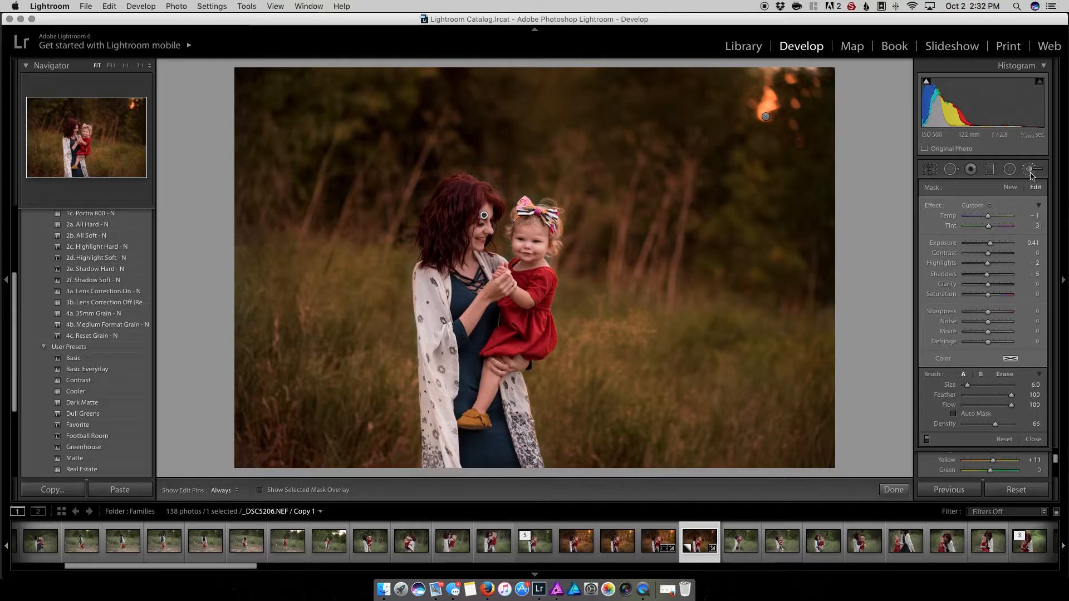
key("k")
key("backslash")
key("backslash")
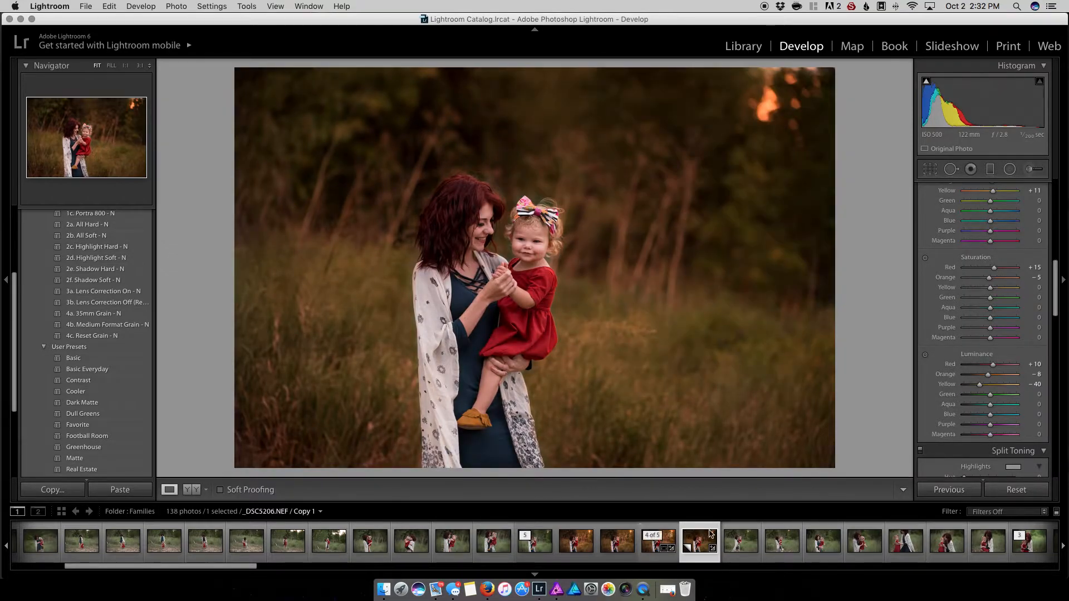
Paint a new size 31 brush mask over the upper background trees with Exposure 2.75, Temp 51, Tint 55 and Contrast 100.
key("k")
scroll(764, 146, "up", 5)
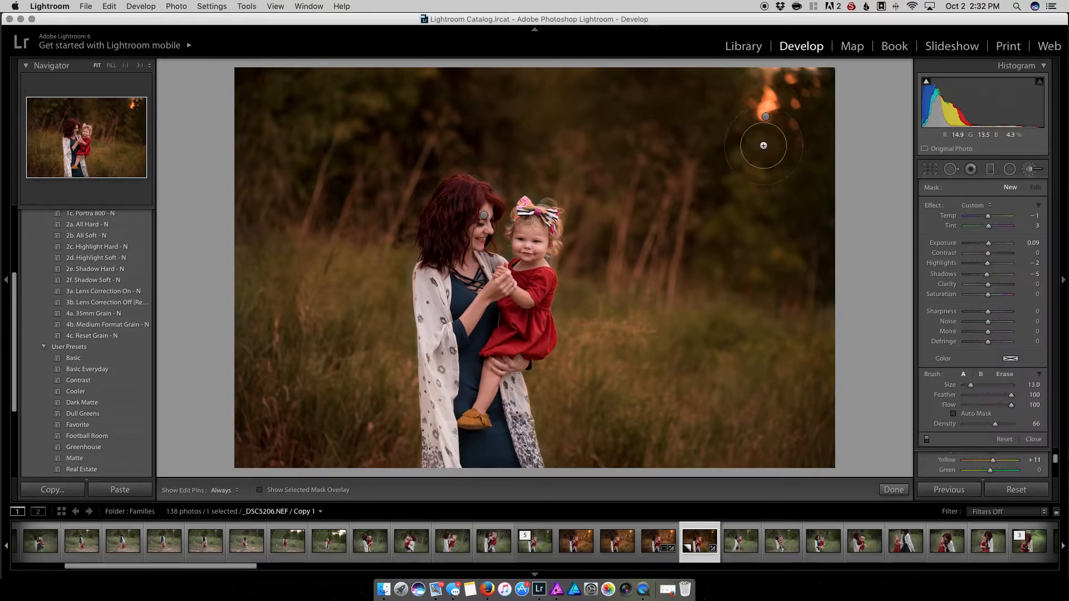
scroll(762, 146, "up", 1)
mouse_move(658, 92)
left_mouse_down()
mouse_move(720, 174)
mouse_move(821, 184)
mouse_move(823, 83)
mouse_move(727, 64)
mouse_move(688, 89)
left_mouse_up()
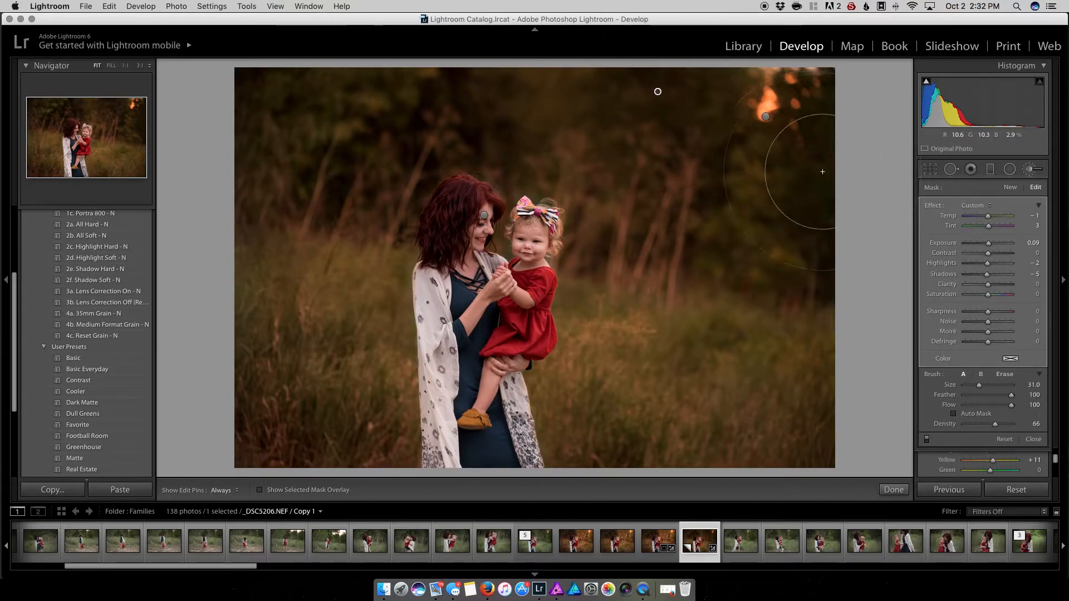
left_click_drag(989, 244, 1003, 244)
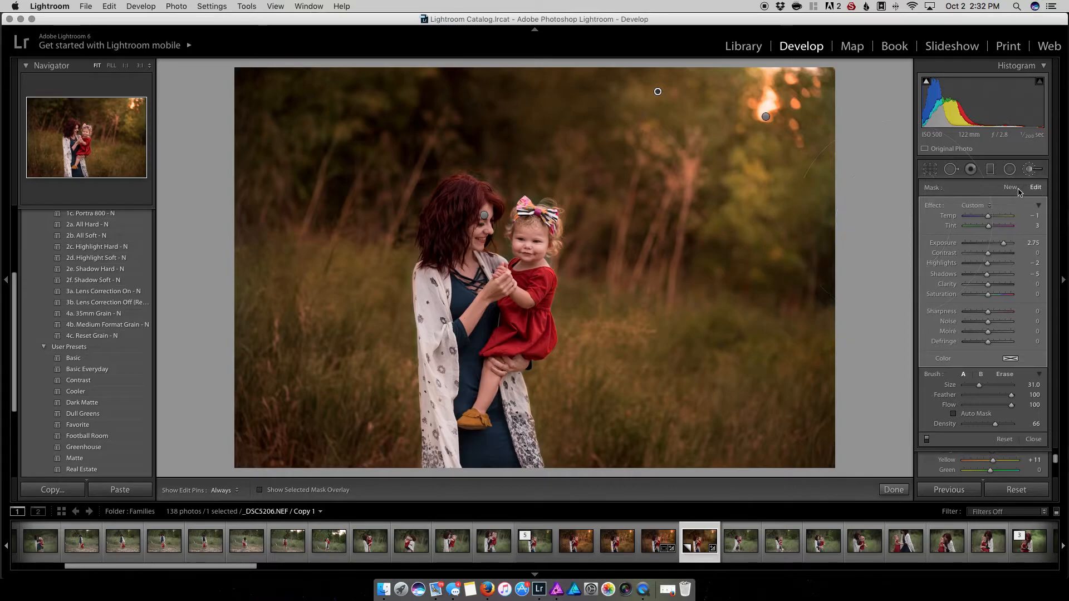
left_click_drag(989, 216, 1000, 227)
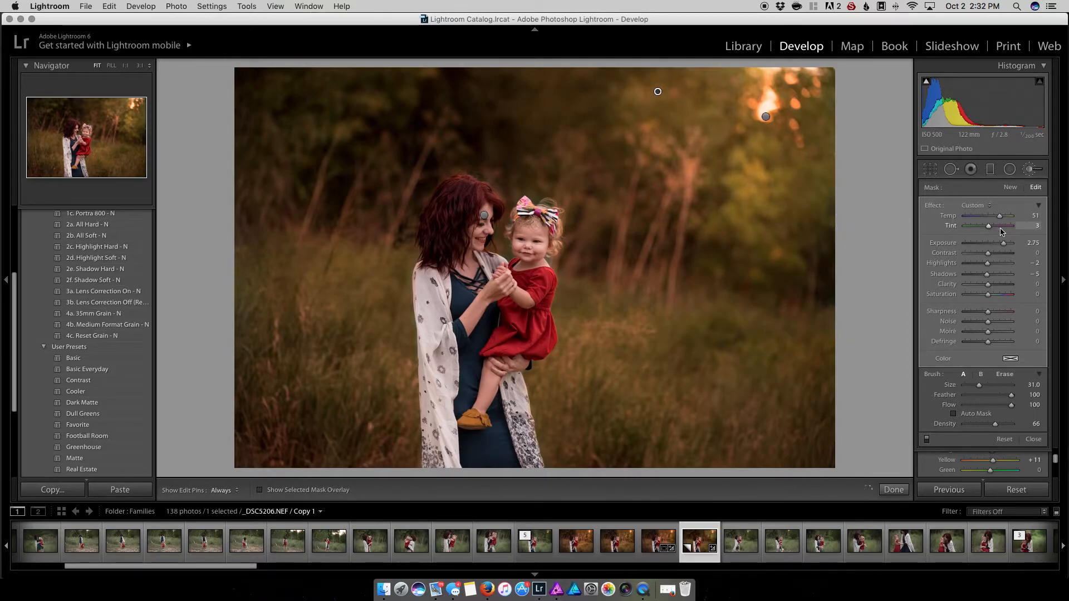
left_click(1000, 227)
mouse_move(988, 253)
left_mouse_down()
mouse_move(940, 256)
mouse_move(1013, 264)
left_mouse_up()
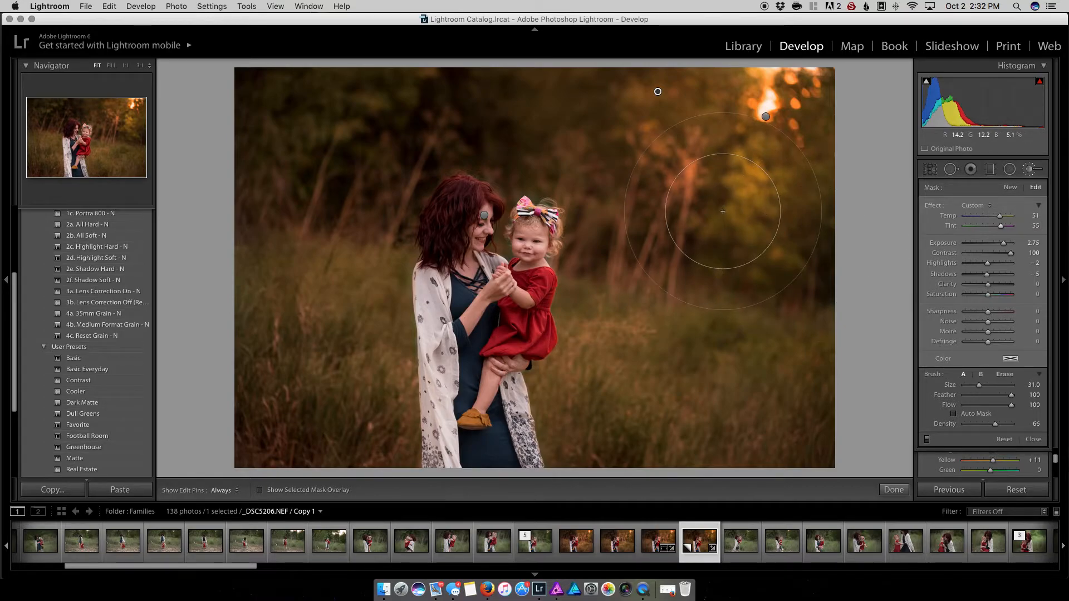
key("h")
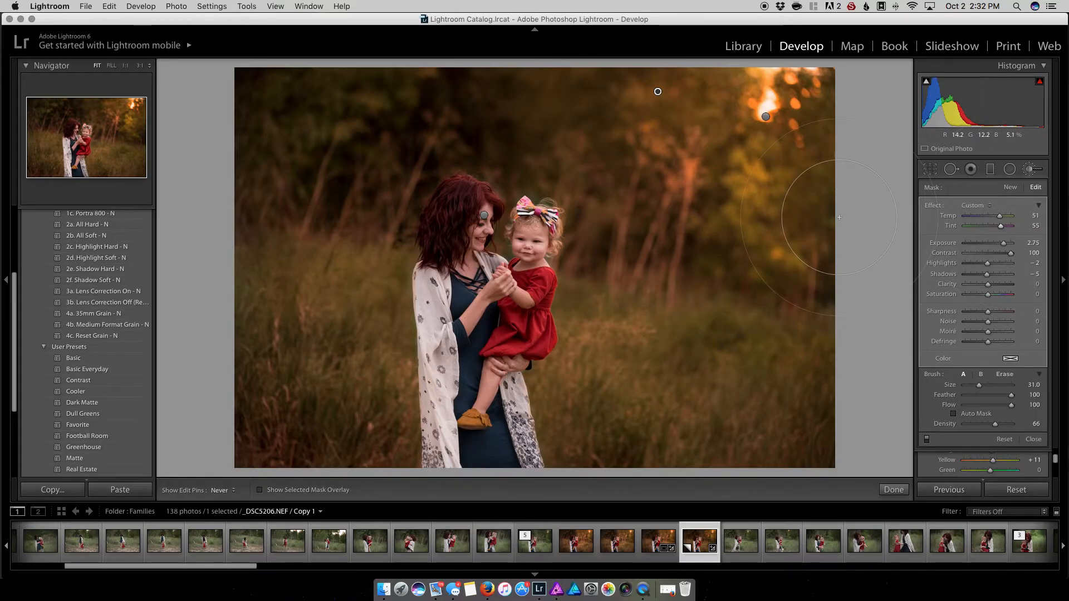
key("h")
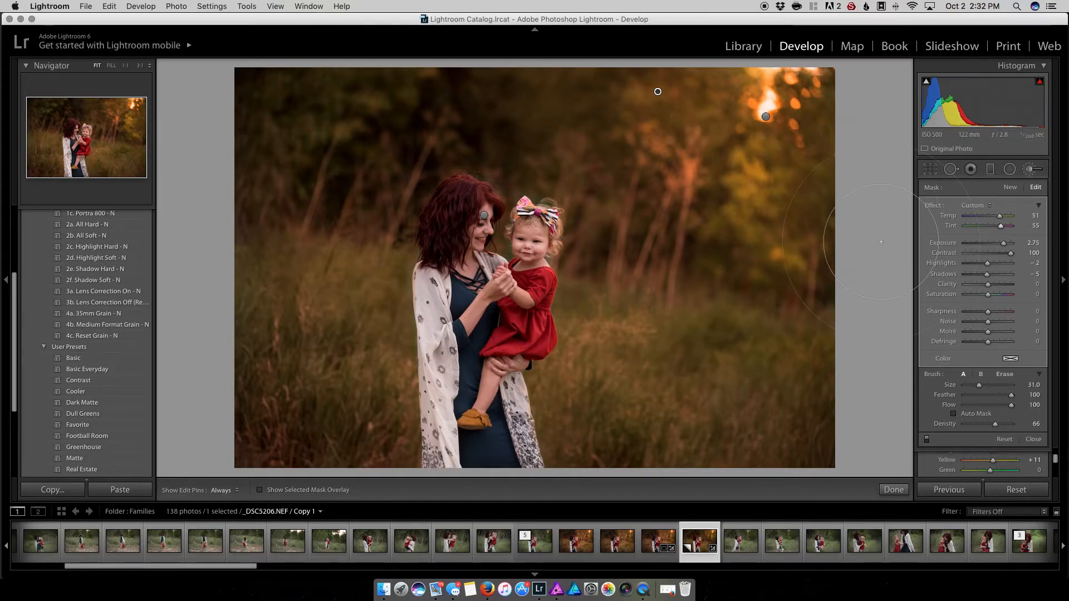
Refine the tree mask to Highlights −25, Shadows −52, Temp 16 and Exposure 2.69.
left_click(979, 262)
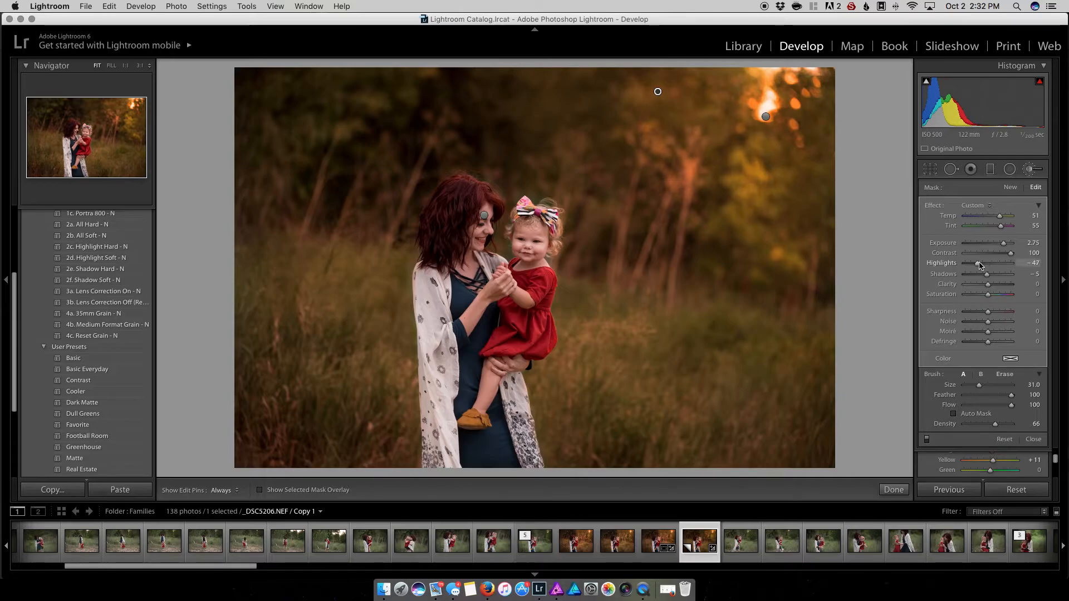
left_click_drag(979, 264, 970, 263)
left_click(979, 274)
left_click(1006, 264)
mouse_move(1005, 267)
left_mouse_down()
mouse_move(949, 270)
mouse_move(992, 279)
left_mouse_up()
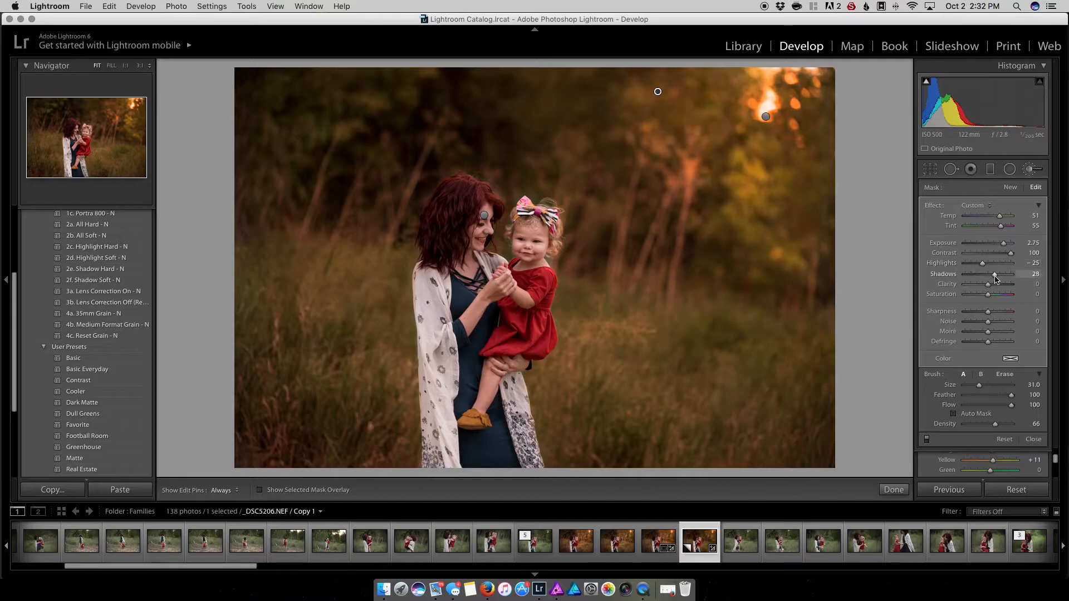
left_click(977, 275)
left_click_drag(996, 219, 1007, 250)
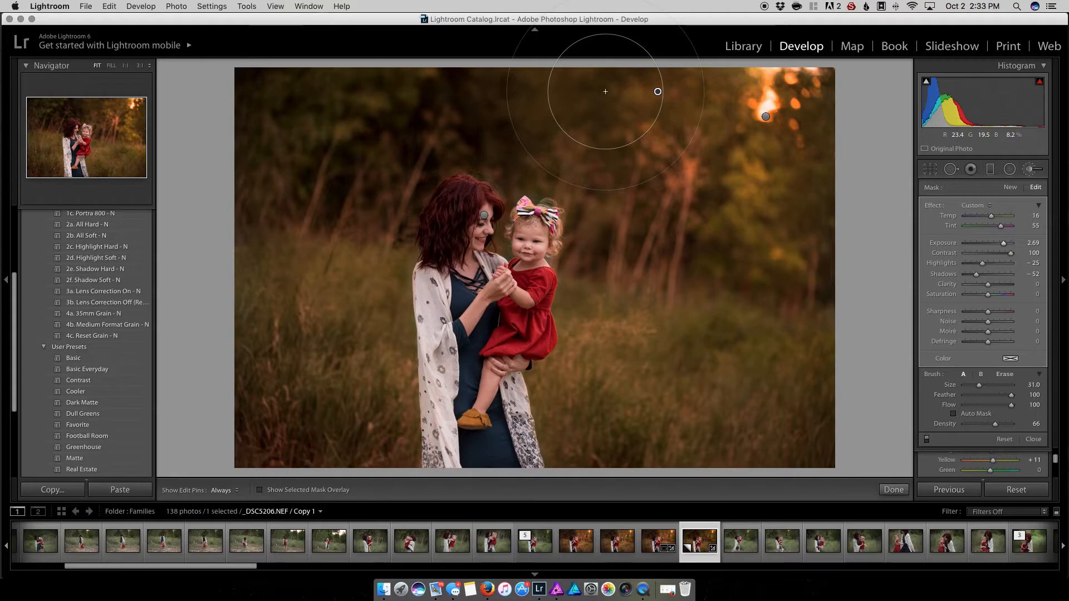
Extend the glow mask over the trees above and beside the girl, reducing the brush size from 31 to 29 and 18.
left_click(605, 91)
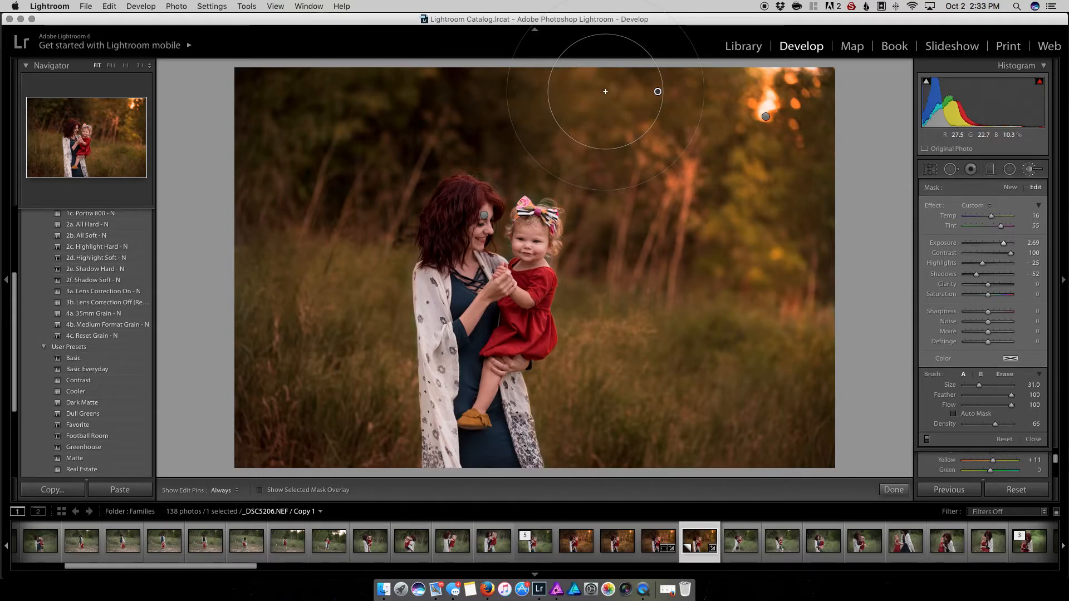
key("super+z")
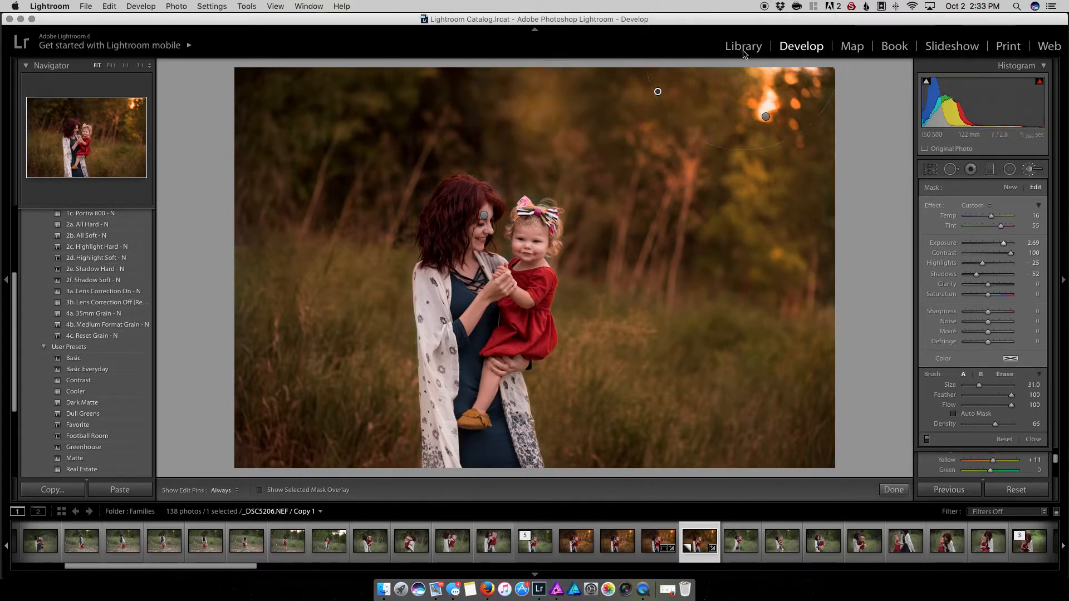
left_click(576, 118)
scroll(620, 156, "down", 2)
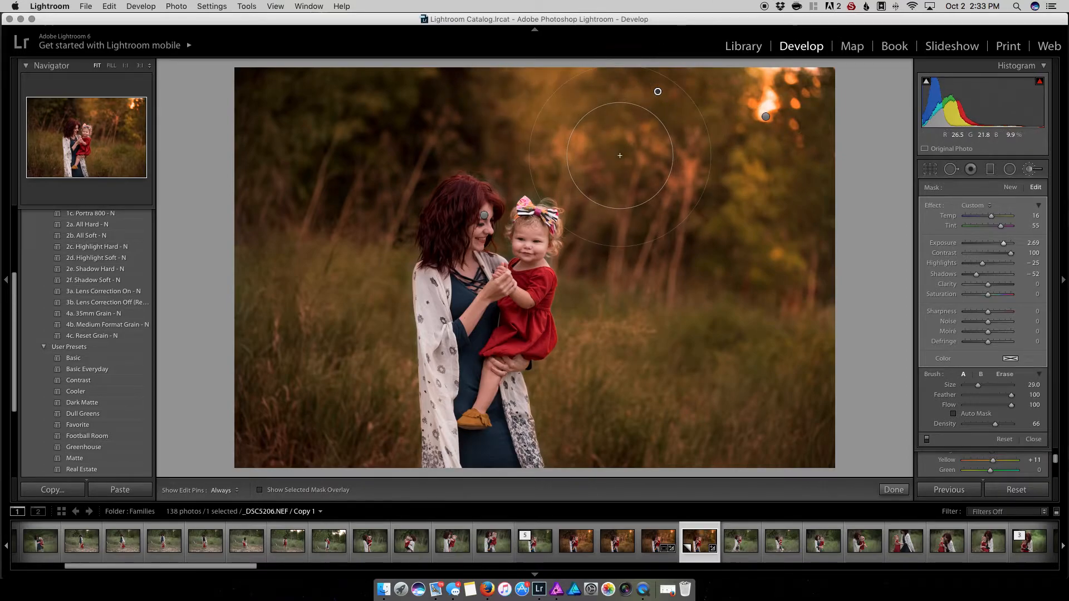
left_click_drag(588, 156, 580, 163)
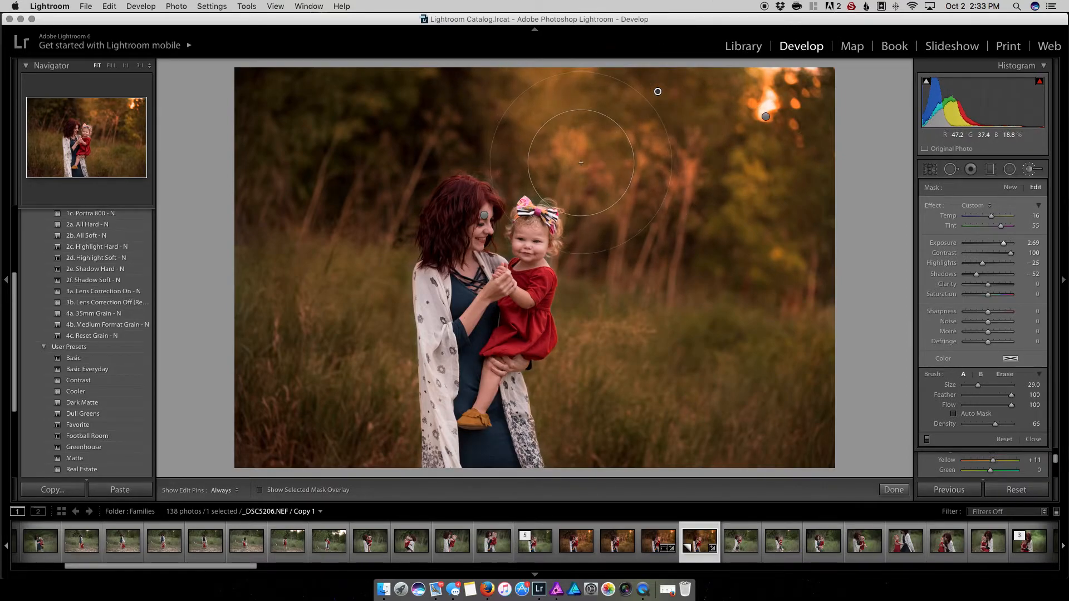
scroll(603, 219, "down", 11)
left_click(593, 216)
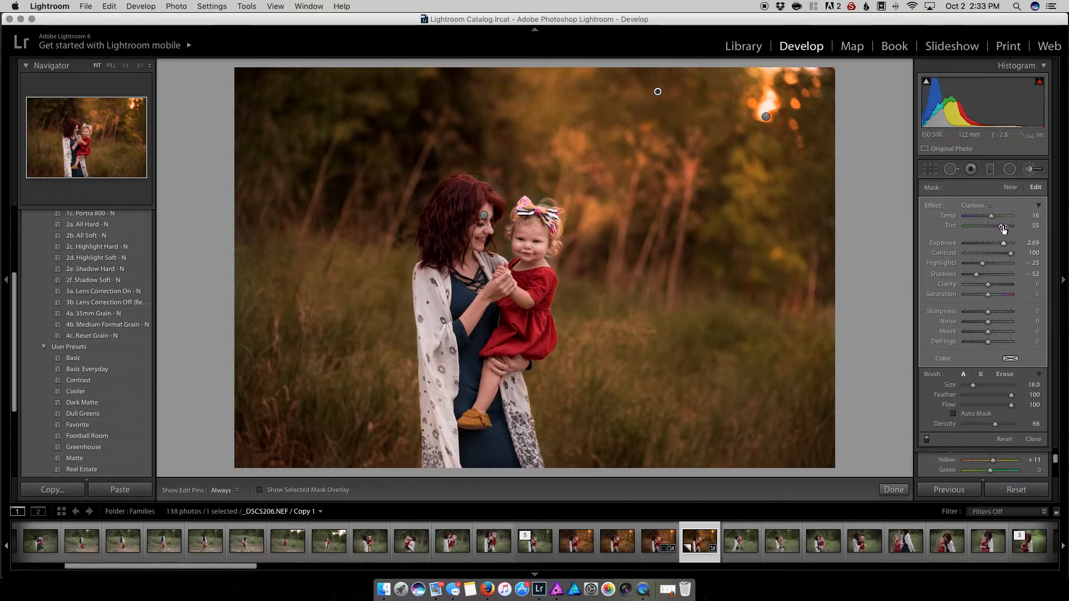
Lower the tree mask's Exposure to 1.81, close the Adjustment Brush, and compare with the before view.
left_click_drag(1002, 243, 998, 249)
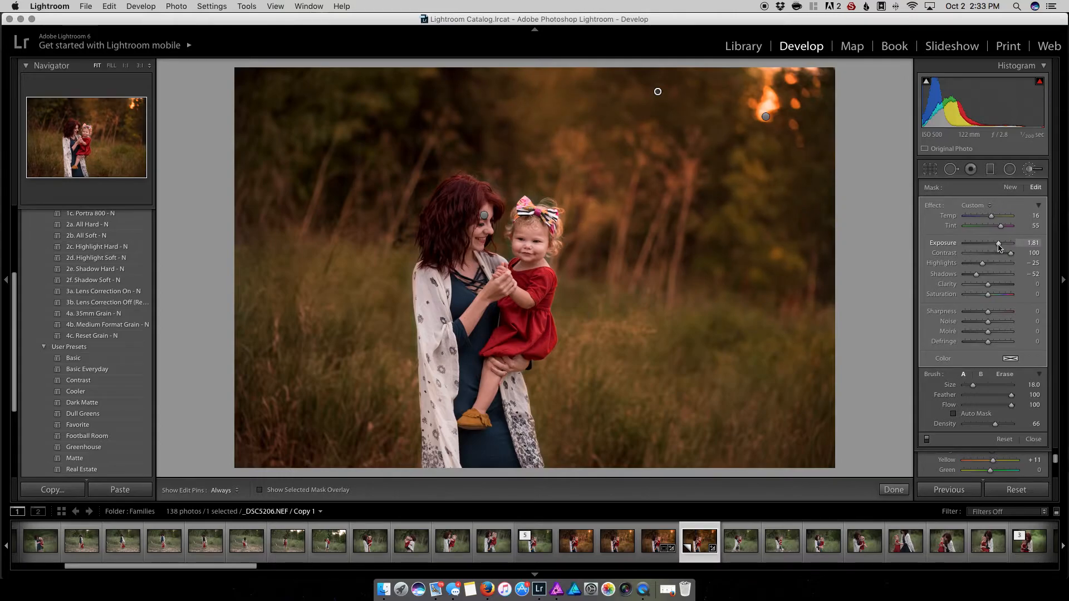
key("k")
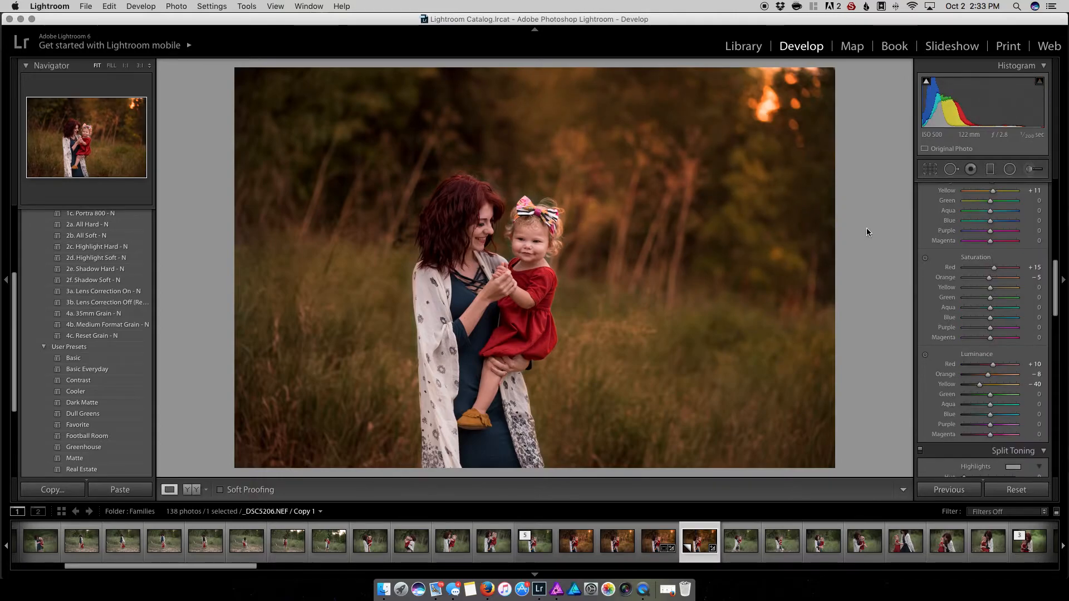
key("backslash")
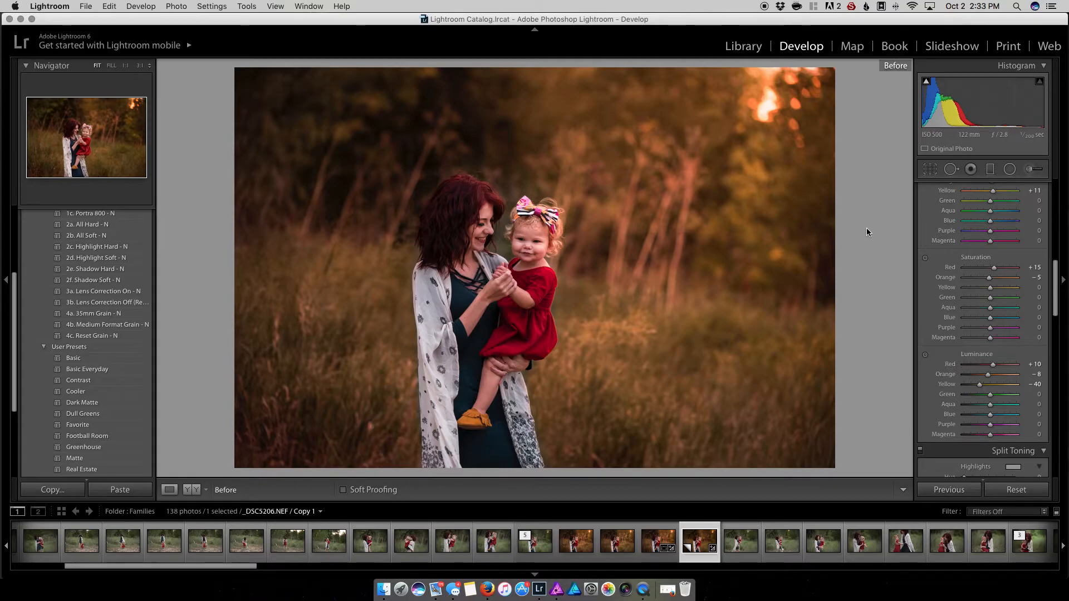
key("backslash")
key("backslash")
key("backslash")
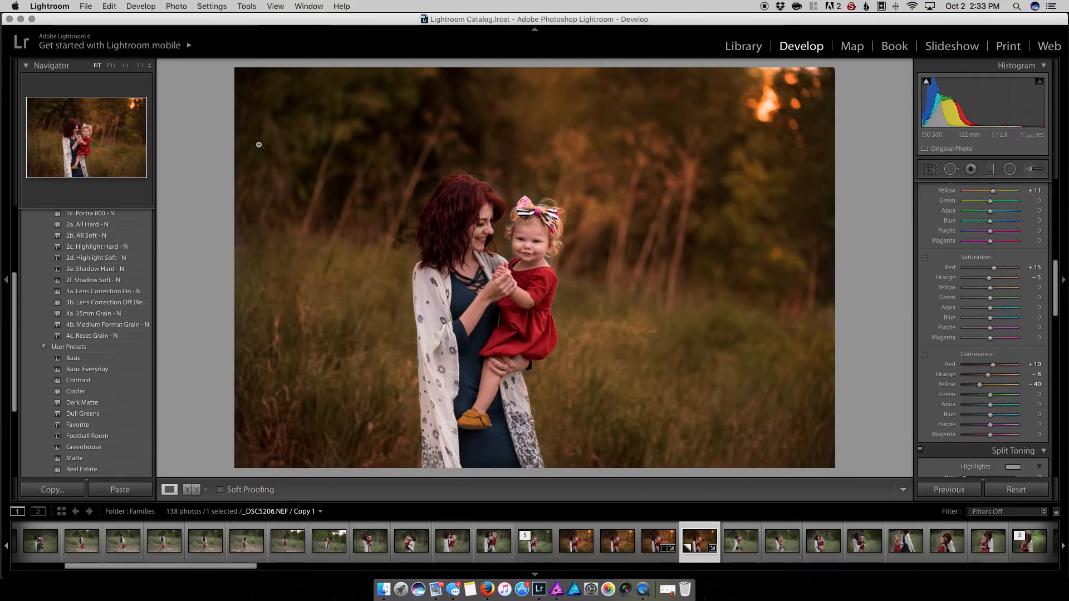
Shape the RGB tone curve by slightly lifting the highlights and midtones and adding a point to hold the shadows.
scroll(1012, 290, "up", 10)
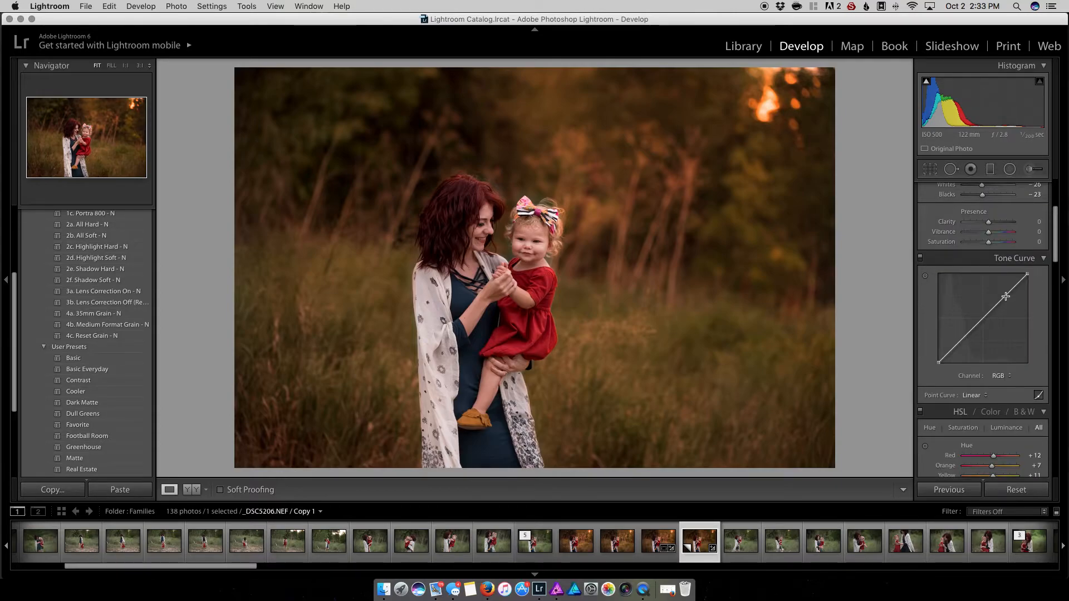
left_click(1006, 293)
left_click_drag(986, 315, 986, 310)
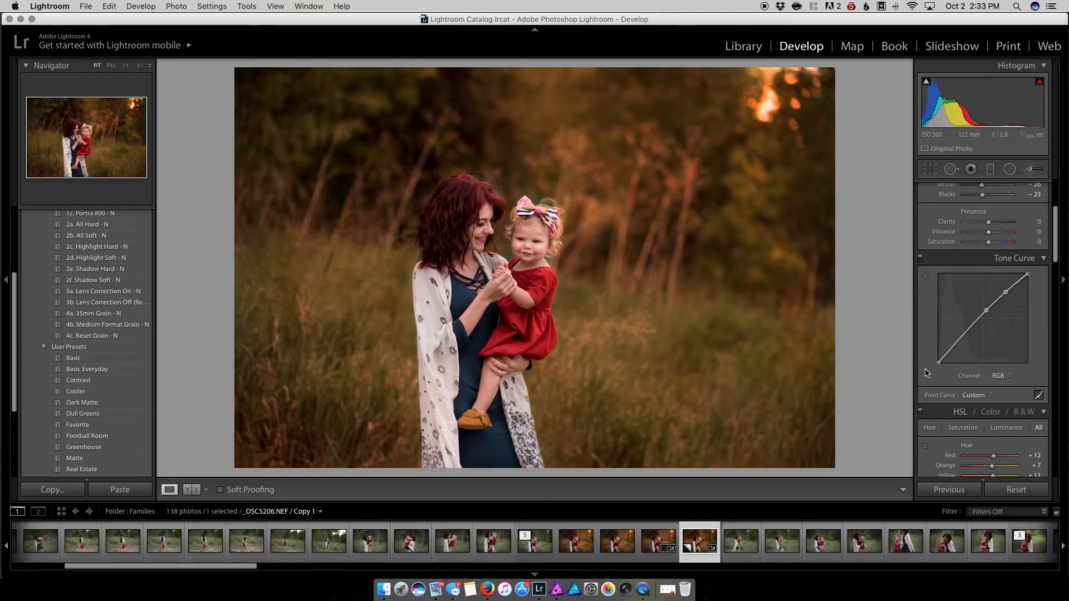
left_click_drag(957, 342, 957, 343)
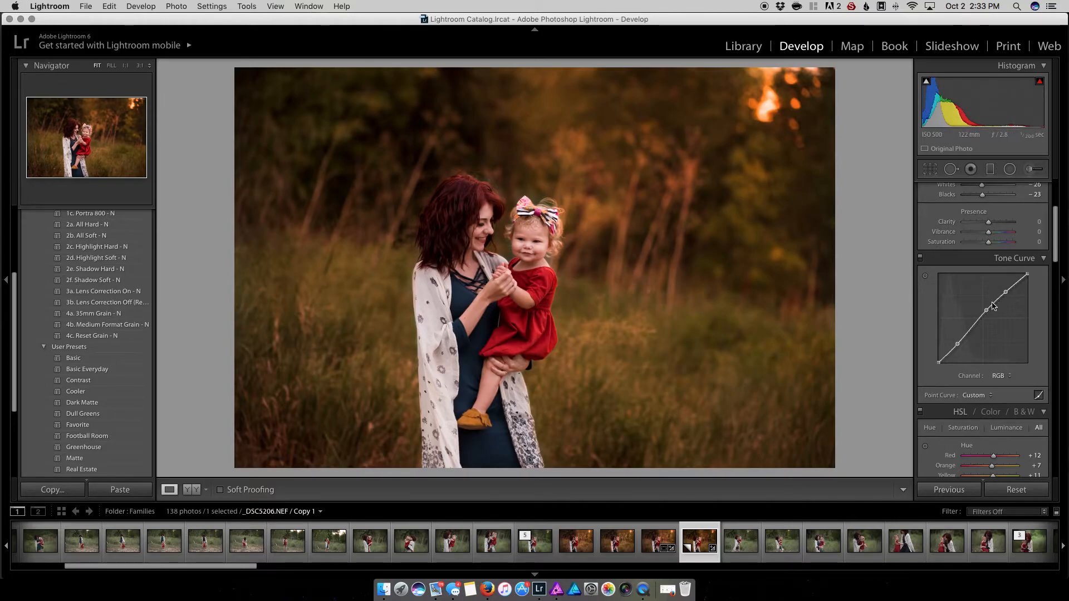
Set the HSL Green luminance to +4 and the Green saturation to −29.
scroll(990, 317, "down", 5)
scroll(990, 306, "down", 3)
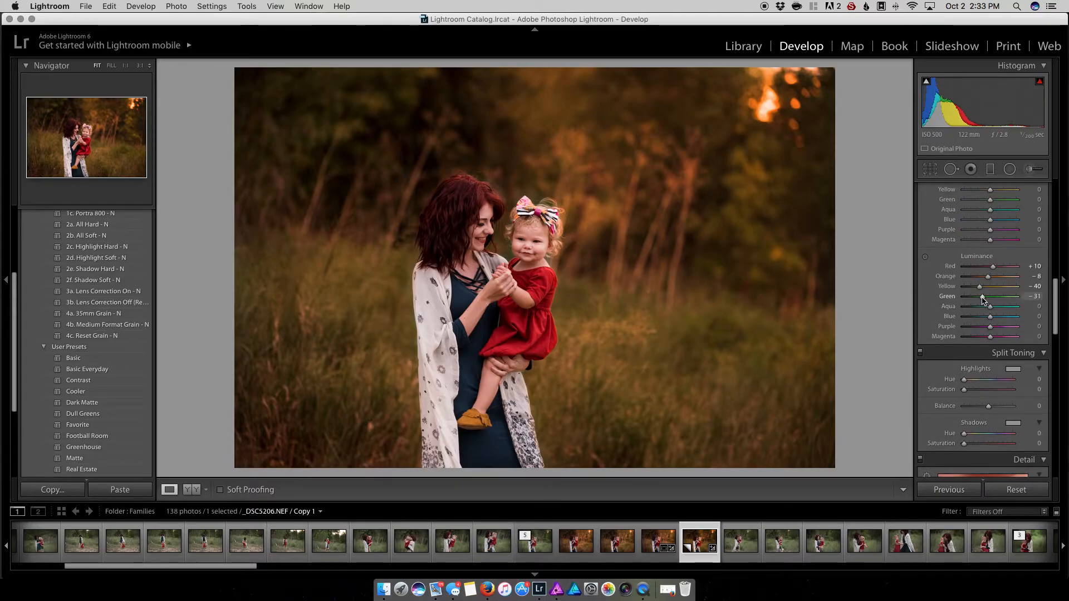
left_click(976, 302)
left_click_drag(980, 306, 992, 309)
scroll(991, 305, "up", 3)
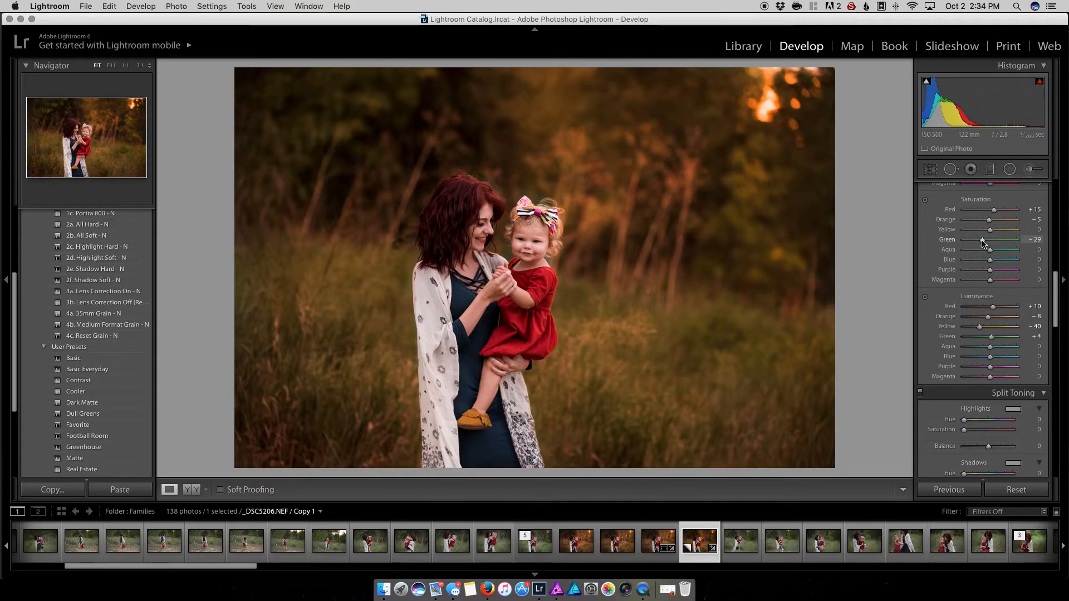
Set the HSL Green saturation to −40 and the Green hue to +6.
left_click_drag(985, 248, 980, 252)
scroll(981, 253, "up", 2)
scroll(983, 253, "up", 5)
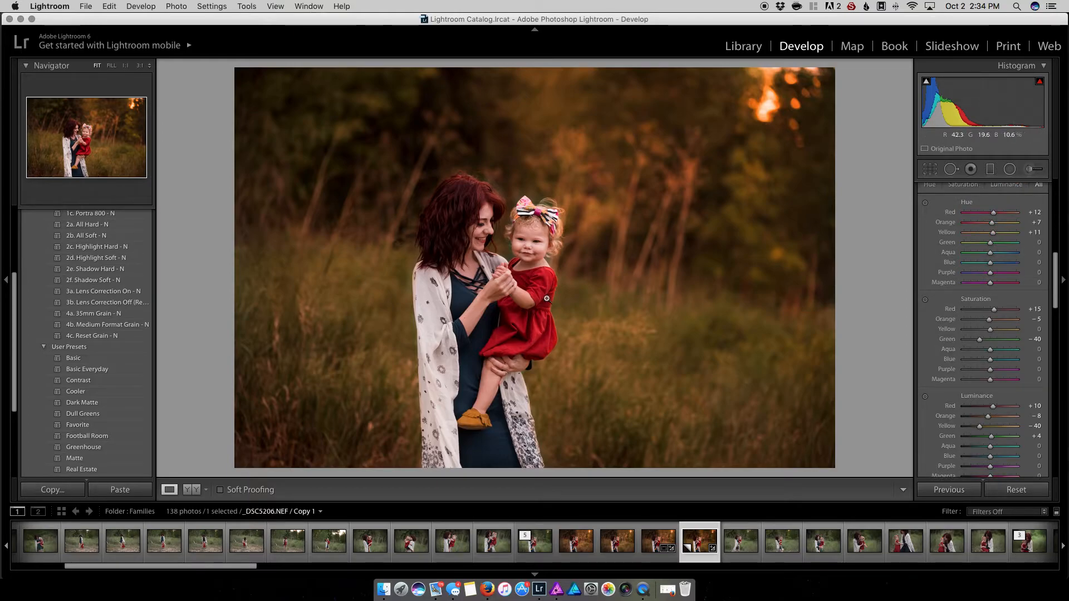
scroll(1006, 306, "up", 1)
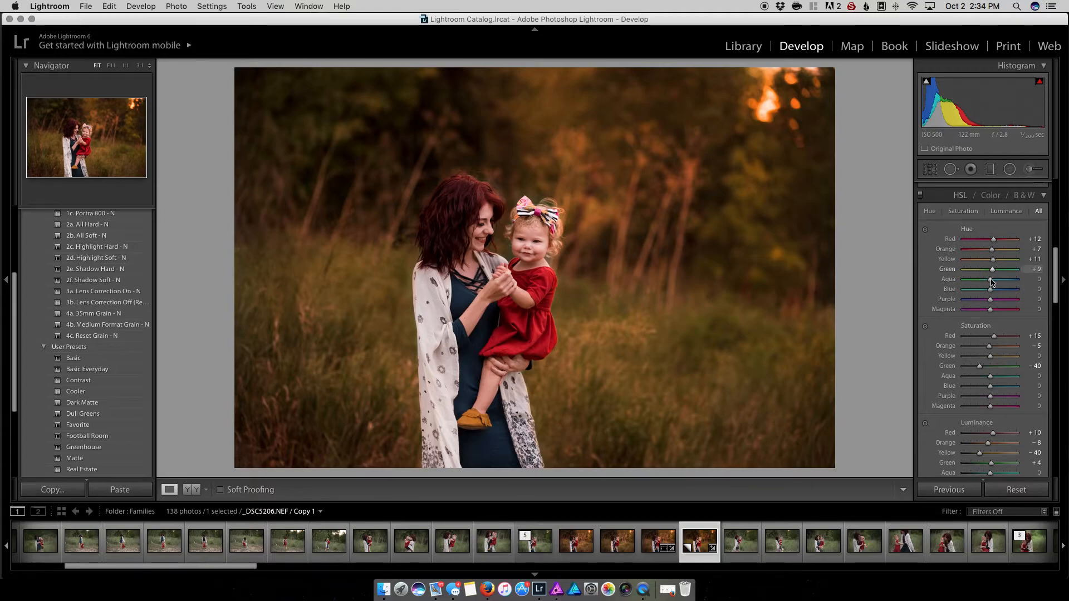
left_click_drag(991, 279, 990, 279)
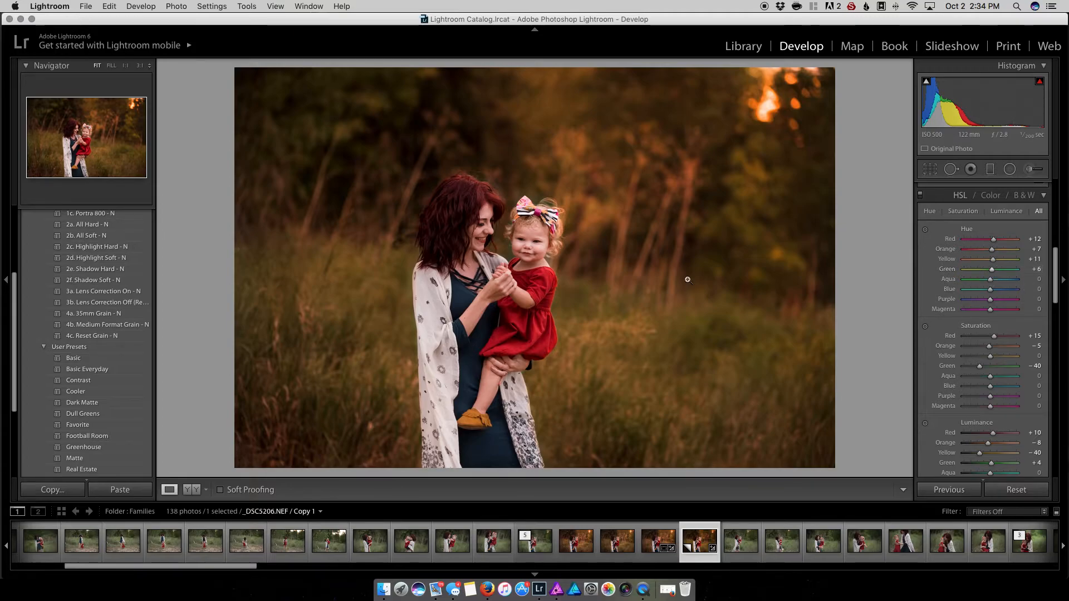
Send the photo to Affinity Photo as a TIFF copy with Lightroom adjustments, in sRGB, 8 bits/component, 240 resolution, and LZW compression.
left_click(177, 6)
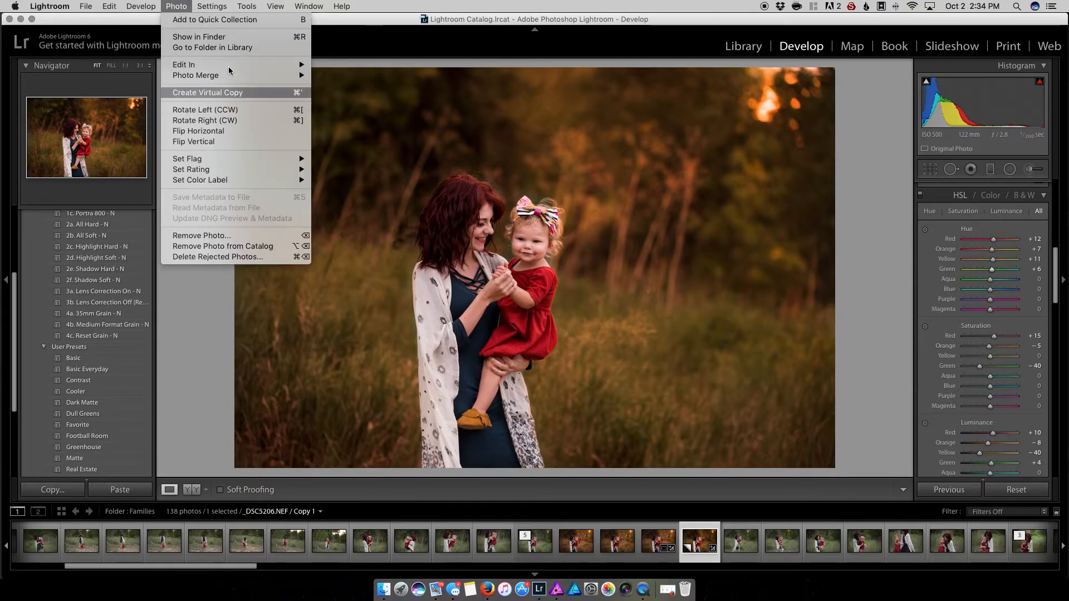
mouse_move(229, 65)
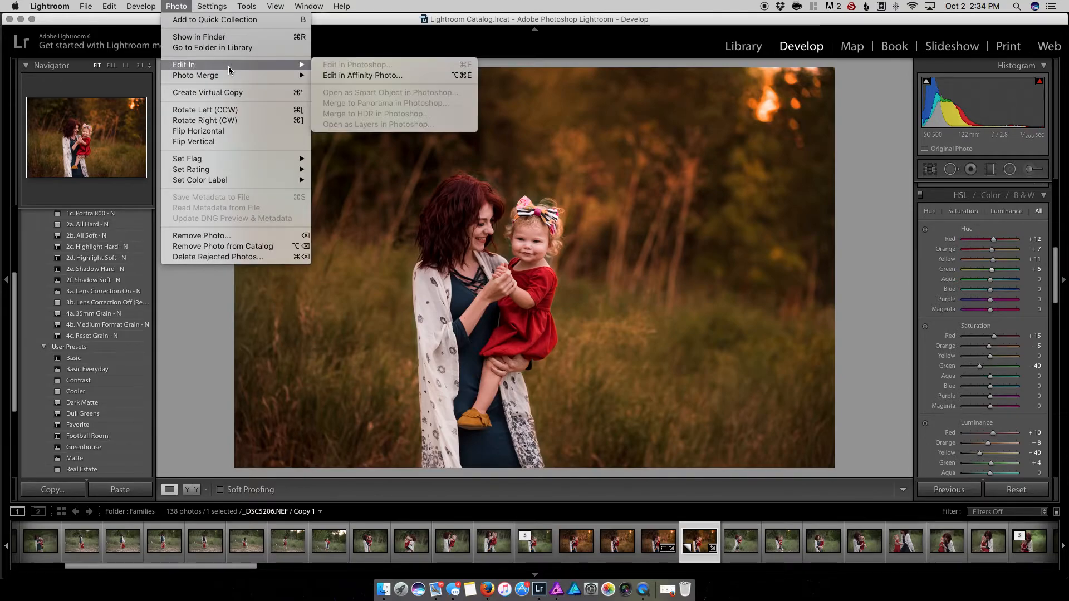
left_click(346, 75)
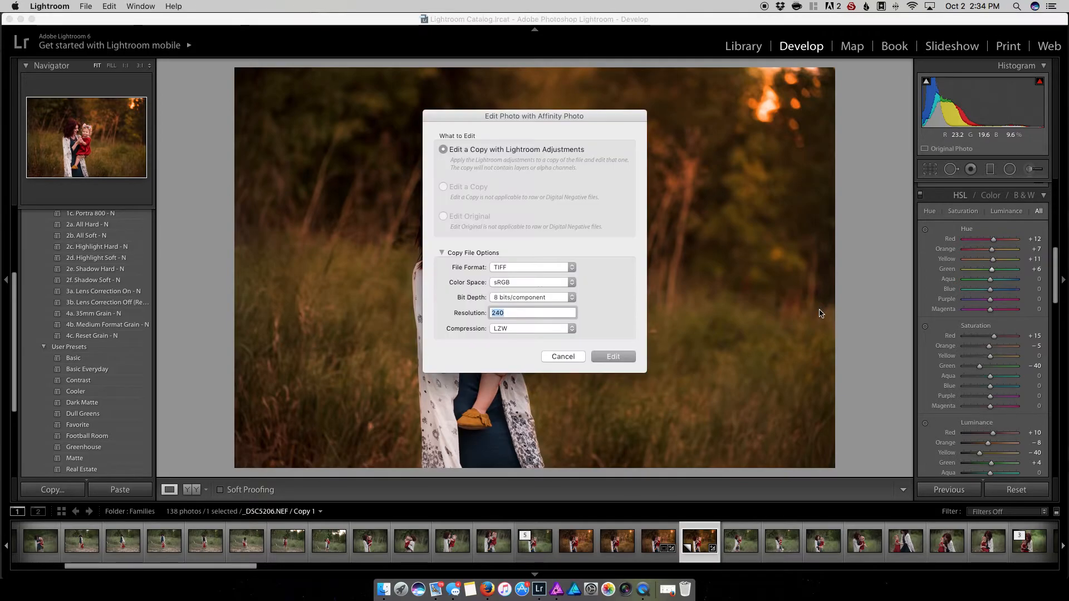
key("Return")
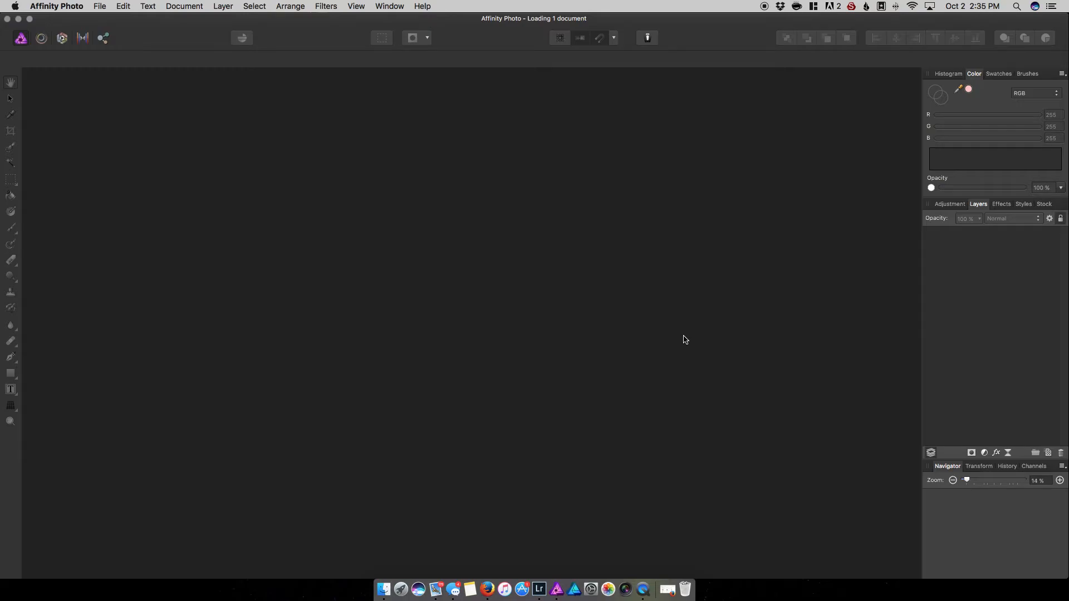
left_click(535, 596)
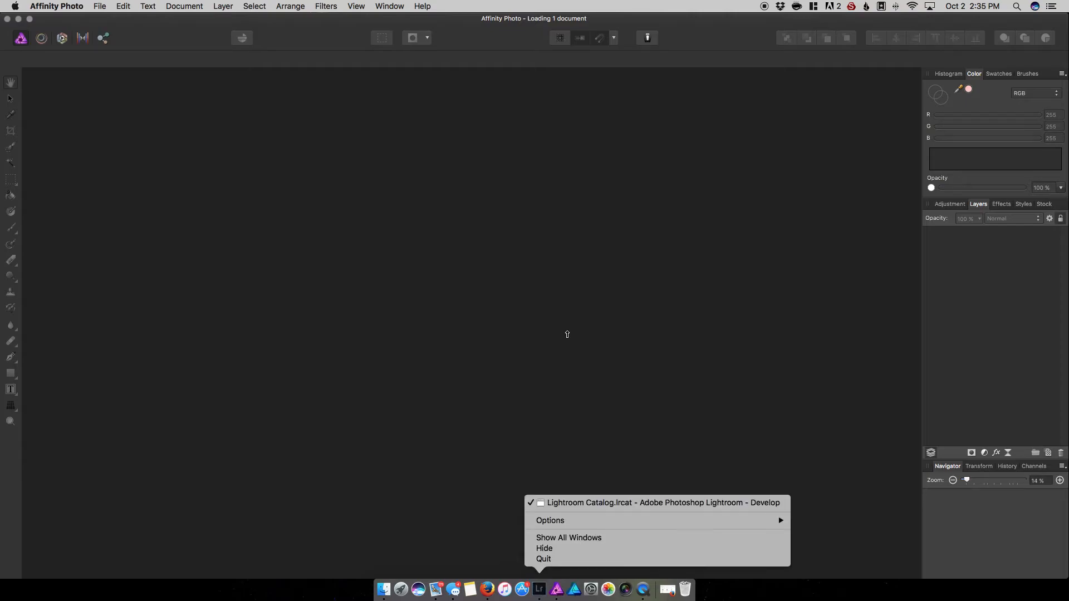
left_click(579, 503)
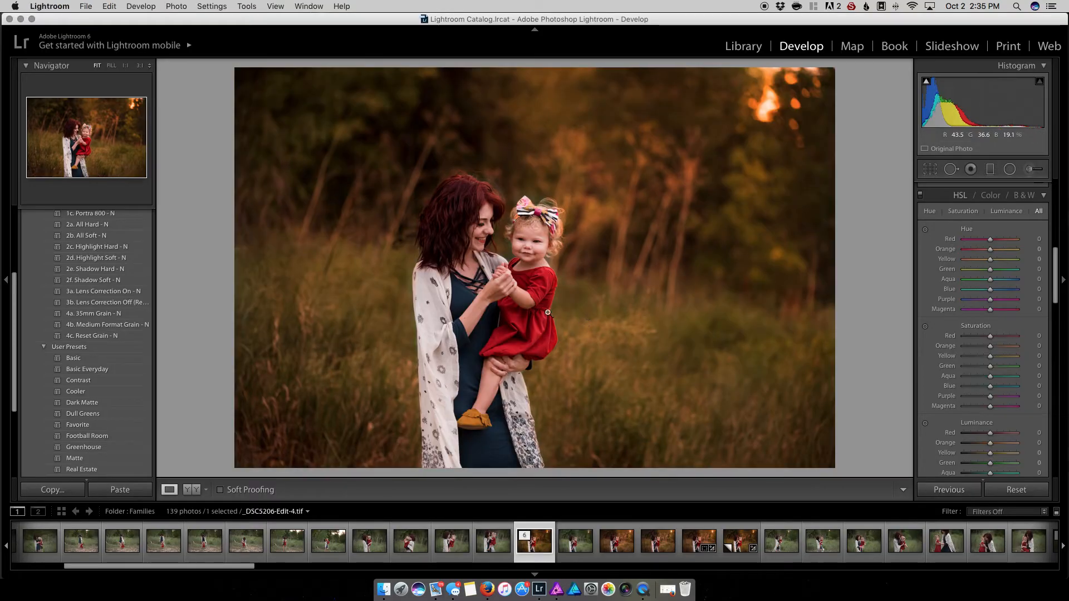
left_click(177, 6)
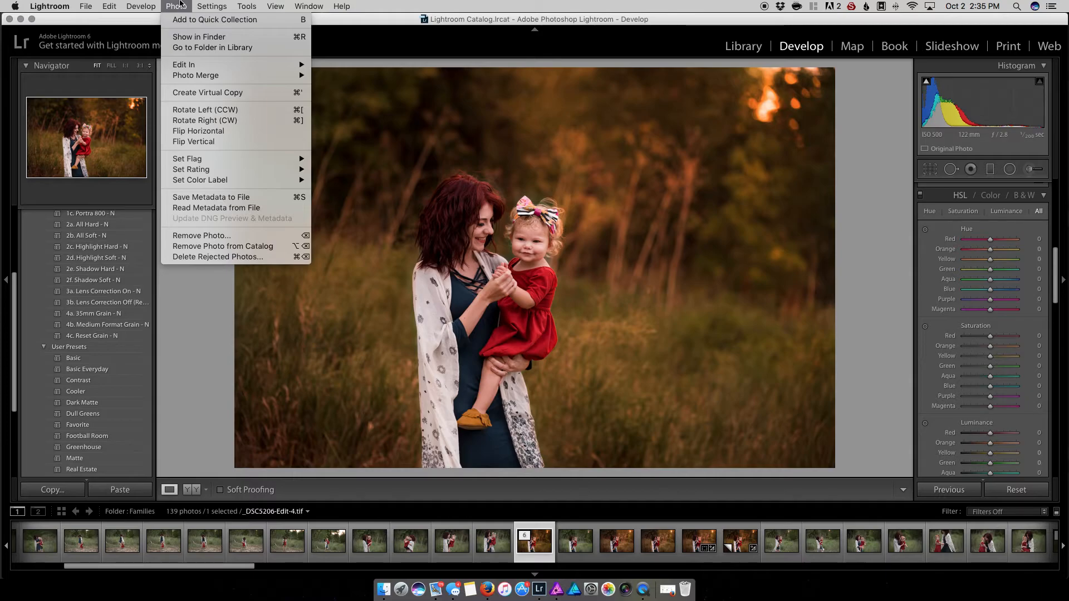
left_click(539, 589)
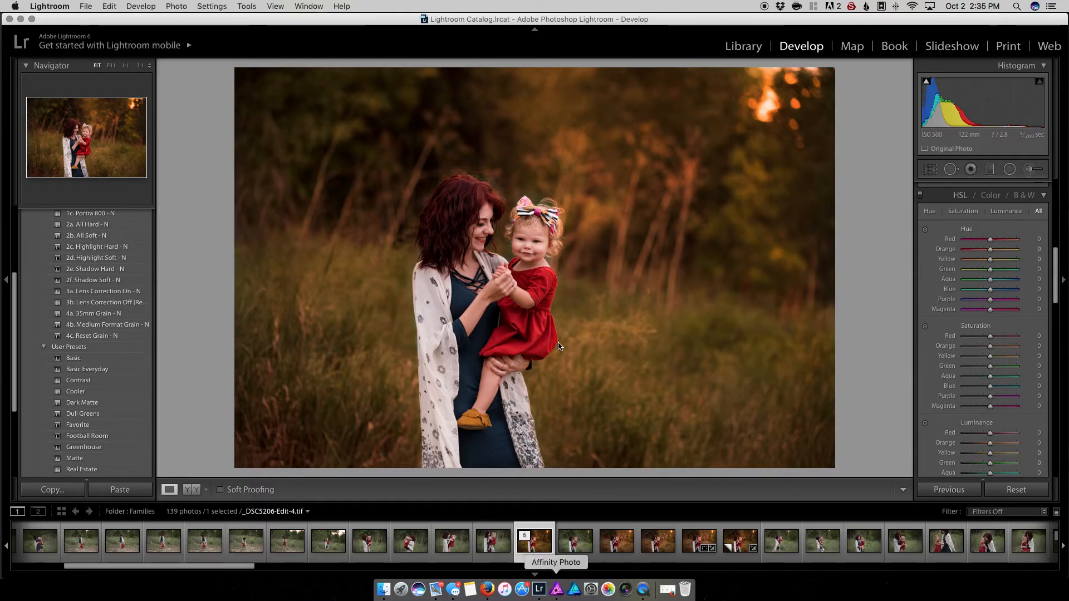
left_click(555, 590)
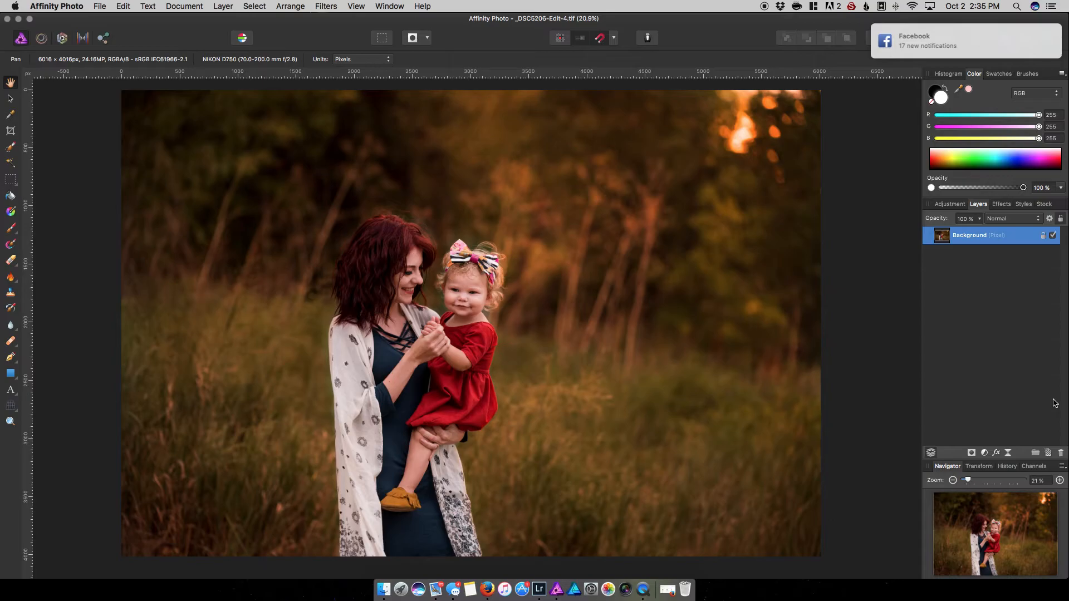
Activate the Paint Brush, swap the foreground and background colours, and add a new pixel layer above the Background.
left_click(10, 229)
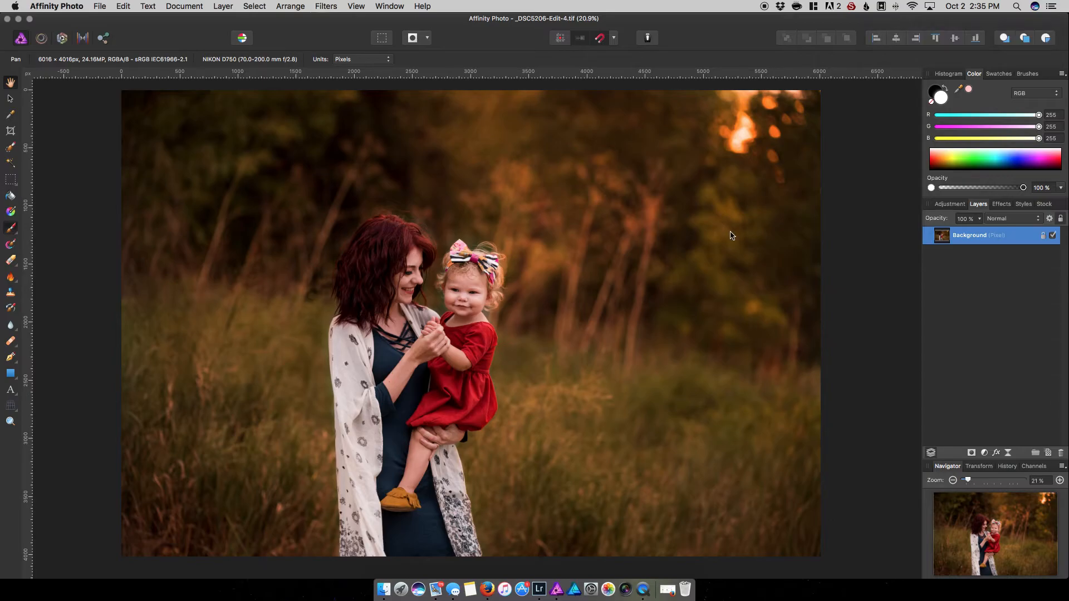
key("x")
key("super+shift+n")
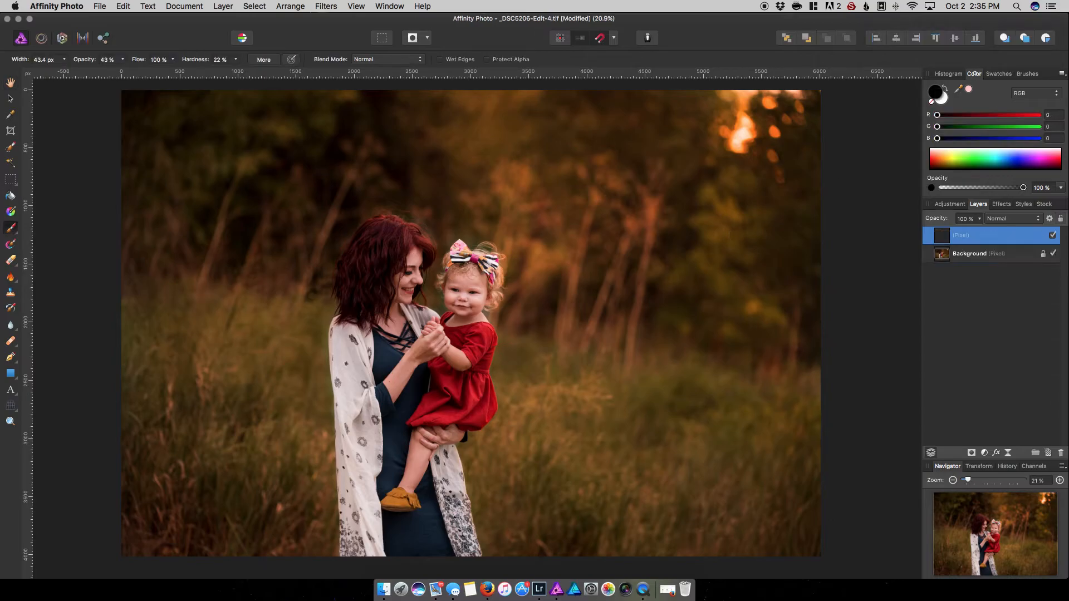
Choose an orange-red brush colour of RGB 245, 74, 0 and enlarge the brush to about 1642 px.
left_click(940, 161)
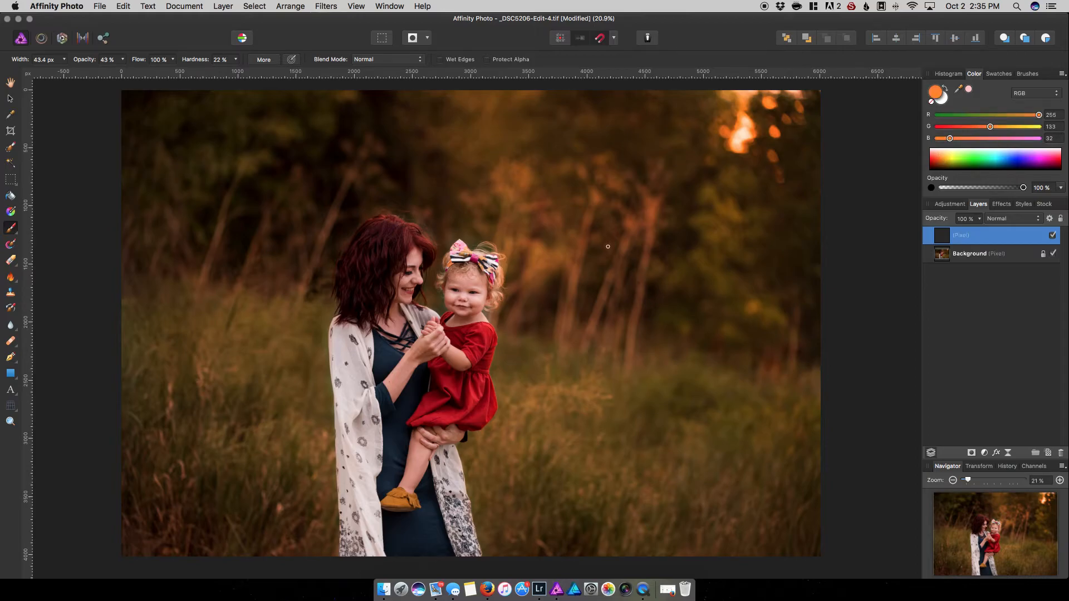
key("]")
key("]")
key("]")
key("]")
key("]")
key("]")
key("]")
key("]")
key("]")
key("]")
key("]")
key("]")
key("]")
key("]")
key("]")
key("]")
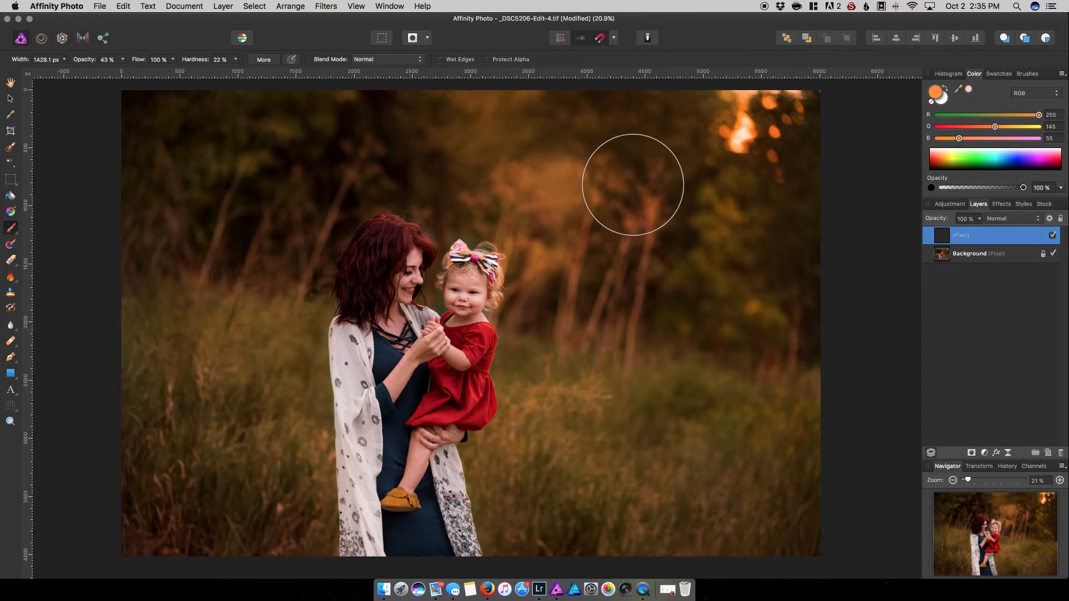
key("]")
key("]")
key("]")
key("]")
left_click(940, 161)
left_click(941, 161)
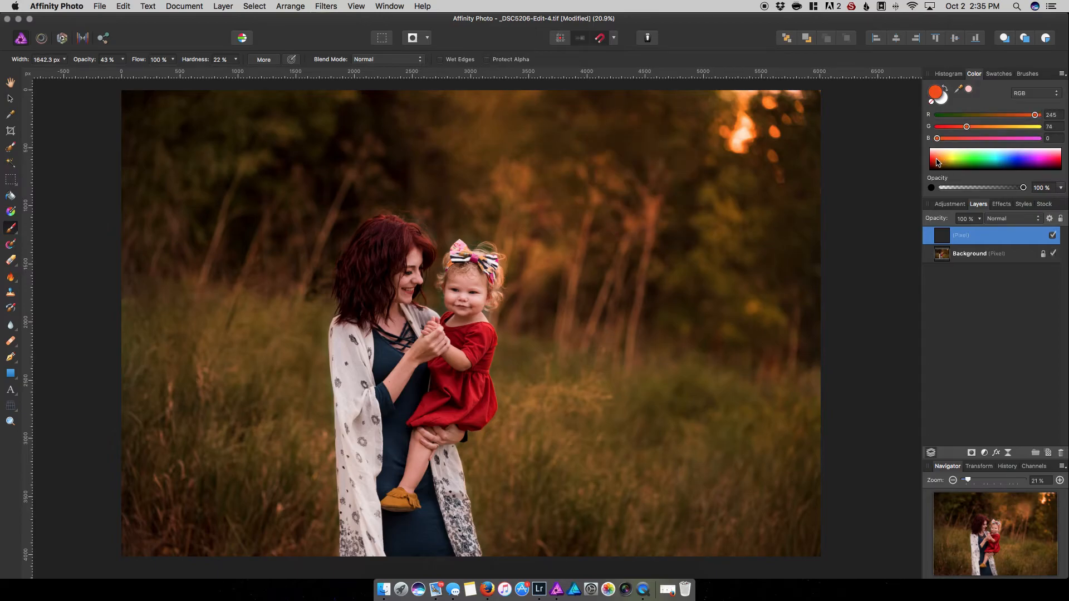
Enlarge the brush to about 3303 px and paint orange-red over the trees and grass on both sides of the mother and girl.
left_click(661, 165)
key("]")
key("]")
key("]")
key("]")
key("]")
key("]")
key("]")
key("]")
key("]")
key("]")
key("]")
key("]")
left_click(661, 166)
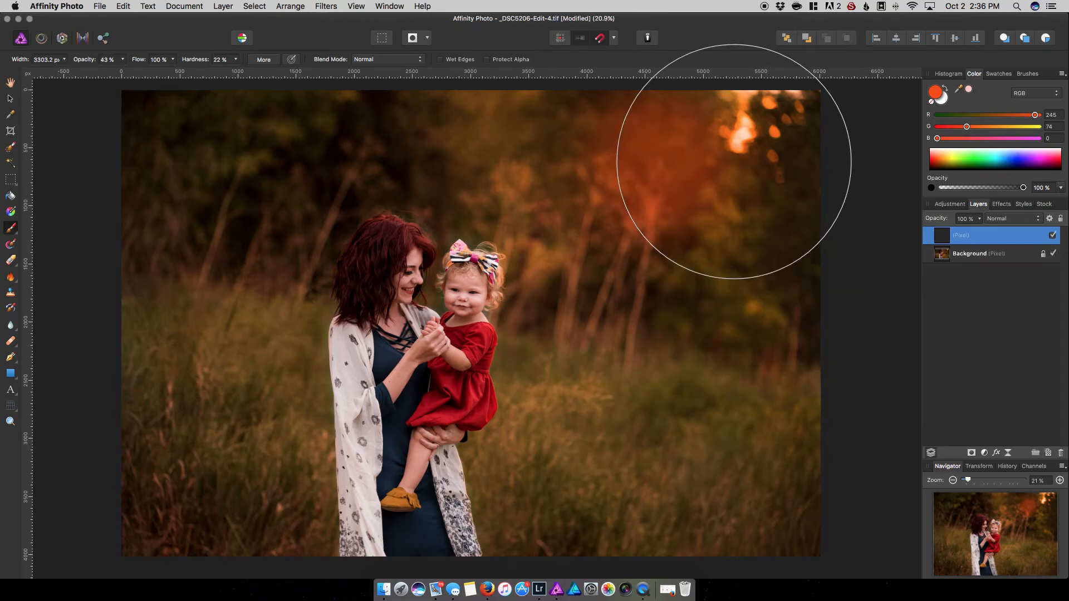
left_click_drag(734, 161, 664, 217)
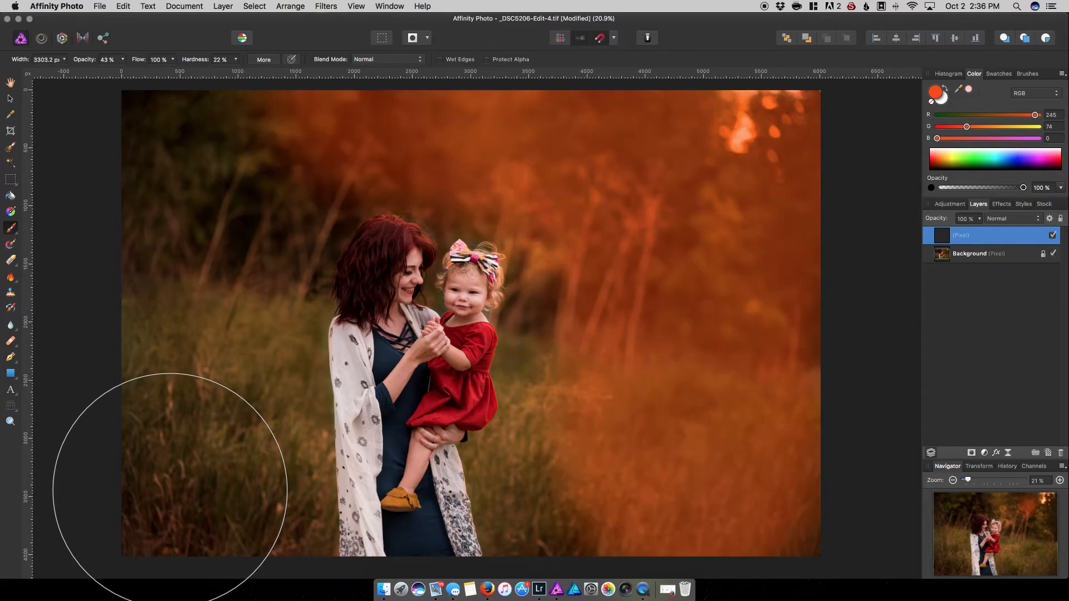
left_click_drag(193, 214, 222, 172)
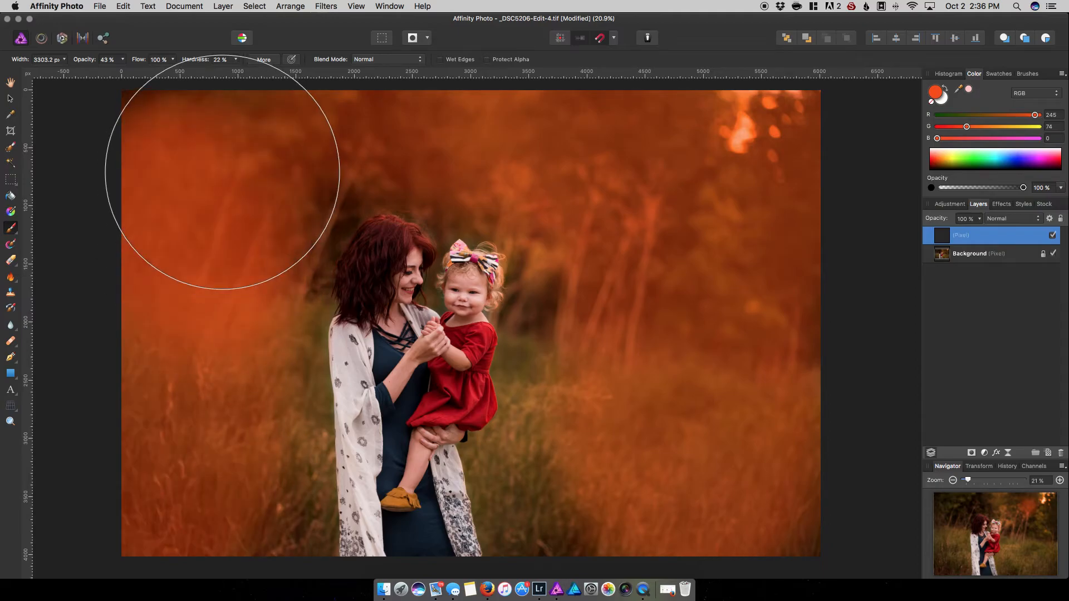
scroll(88, 372, "down", 1)
scroll(131, 372, "down", 1)
left_click_drag(134, 372, 186, 373)
Try painting the grass beside the mother's white wrap with a brush of about 900 px, and undo the strokes.
key("[")
key("[")
key("[")
key("[")
key("[")
left_click_drag(270, 389, 281, 385)
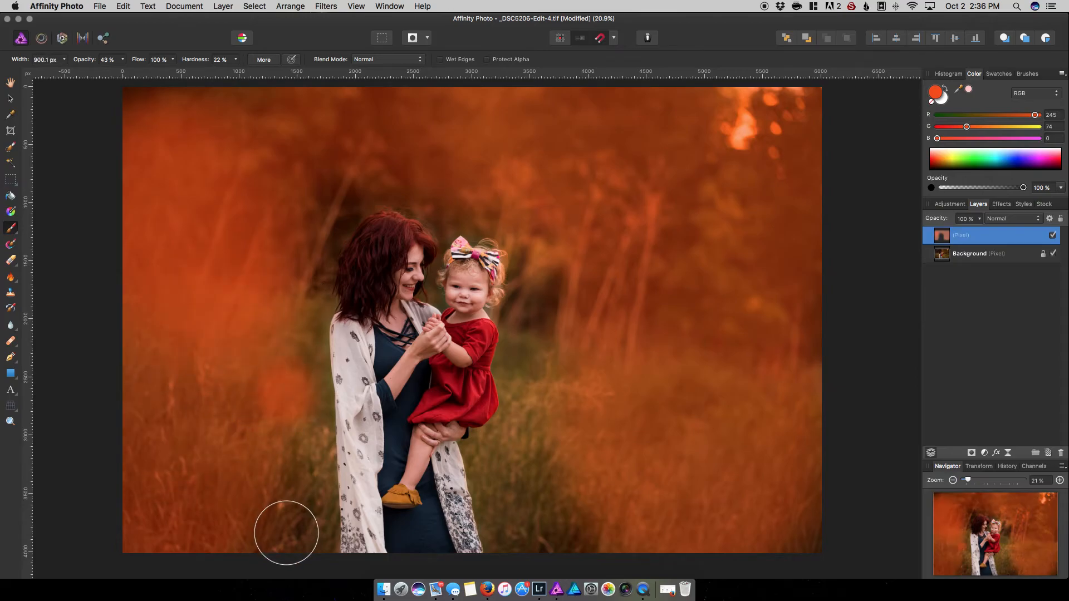
left_click_drag(286, 533, 289, 546)
left_click_drag(279, 494, 280, 493)
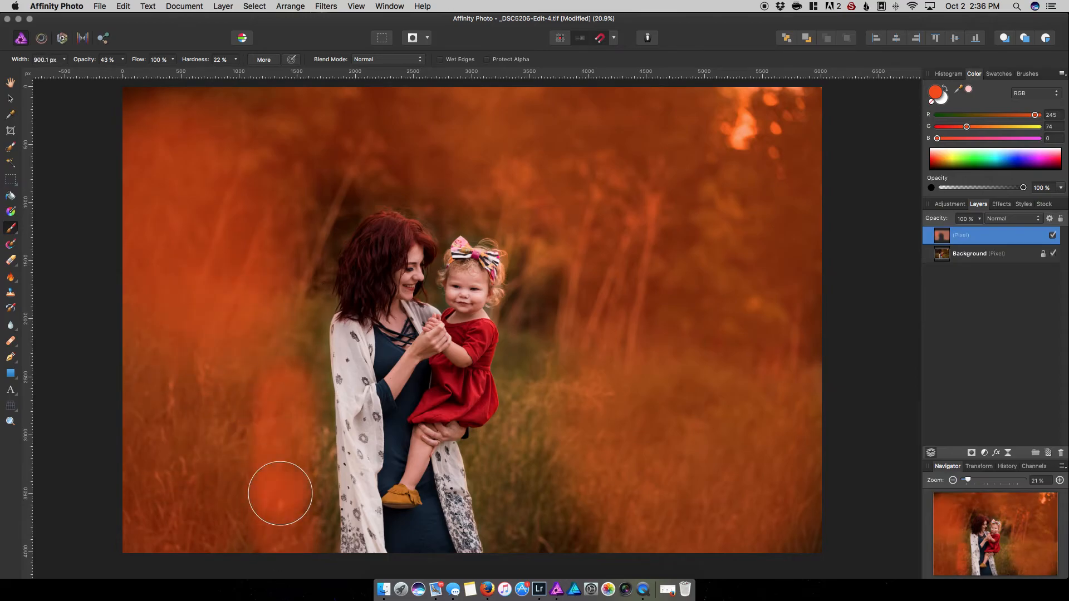
key("super+z")
key("super+z")
Enlarge the brush to about 1574 px and paint the background beside the girl down through the grass to the photo's lower edge.
key("]")
key("]")
key("]")
key("]")
key("]")
left_click(549, 289)
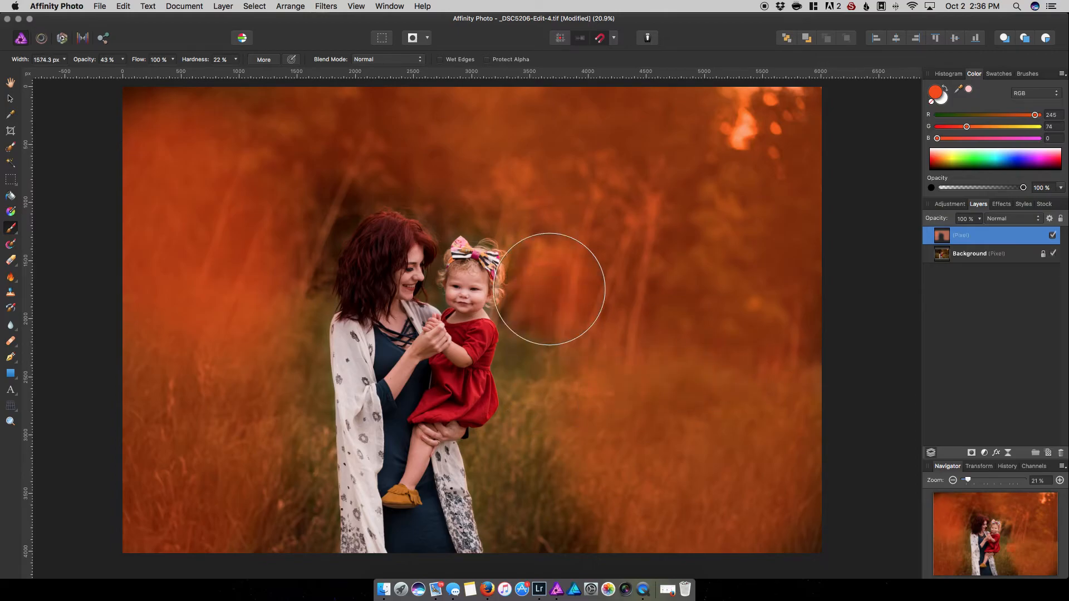
key("super+z")
left_click(552, 296)
key("super+z")
mouse_move(557, 379)
left_mouse_down()
mouse_move(549, 506)
mouse_move(563, 518)
mouse_move(566, 549)
left_mouse_up()
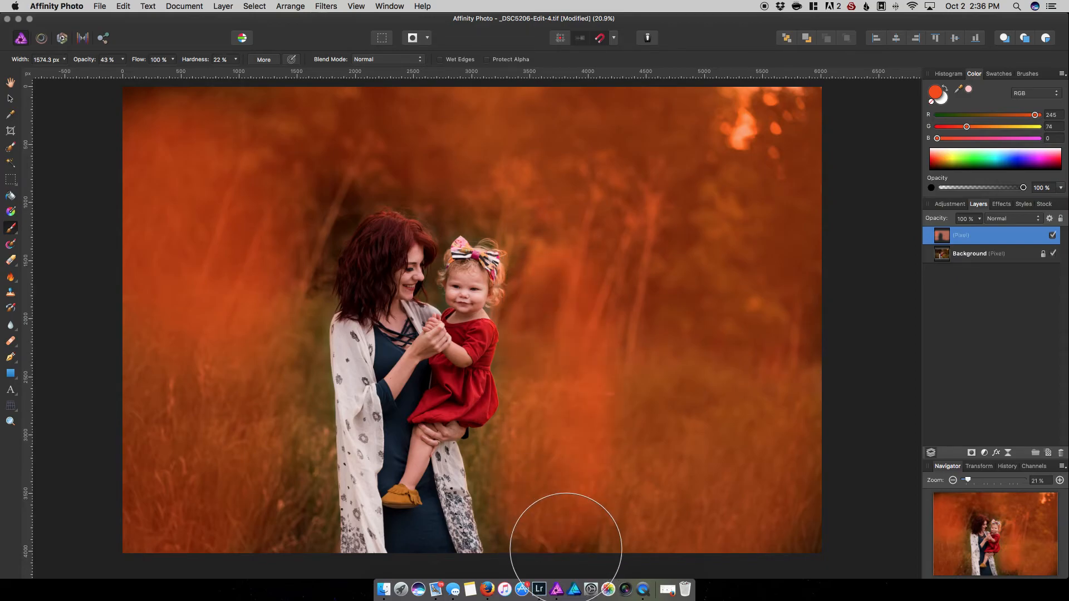
Reduce the brush to 429 px and paint the gaps close to the mother's wrap, the girl's dress, and above the hair bow.
key("[")
key("[")
key("[")
key("[")
key("[")
key("[")
key("[")
key("[")
key("[")
key("[")
key("[")
key("[")
left_click_drag(508, 553, 494, 492)
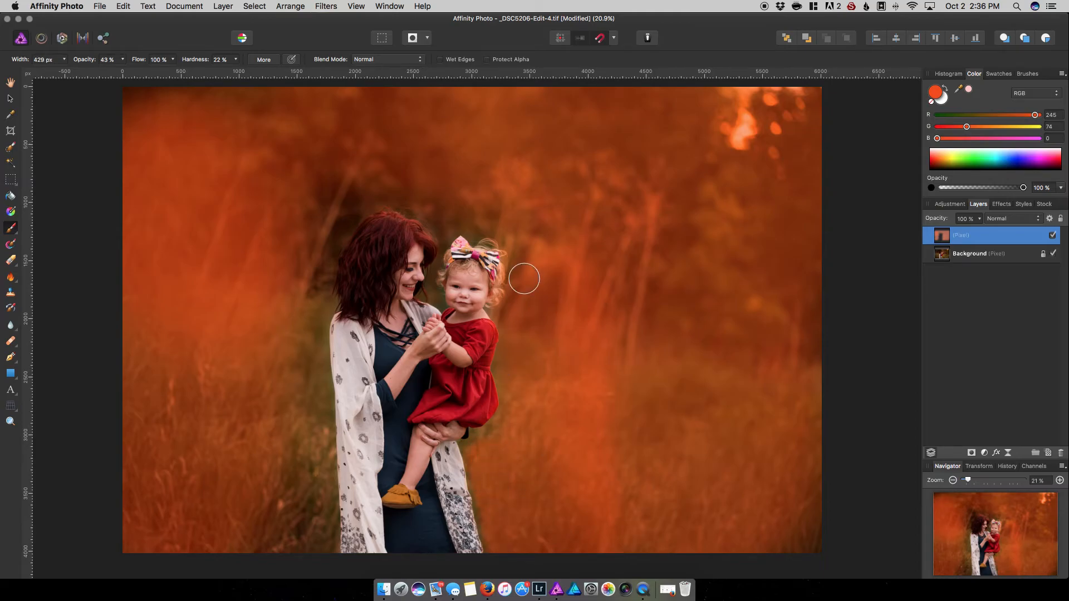
mouse_move(468, 210)
left_mouse_down()
mouse_move(438, 202)
mouse_move(623, 273)
mouse_move(548, 212)
mouse_move(440, 185)
mouse_move(481, 199)
left_mouse_up()
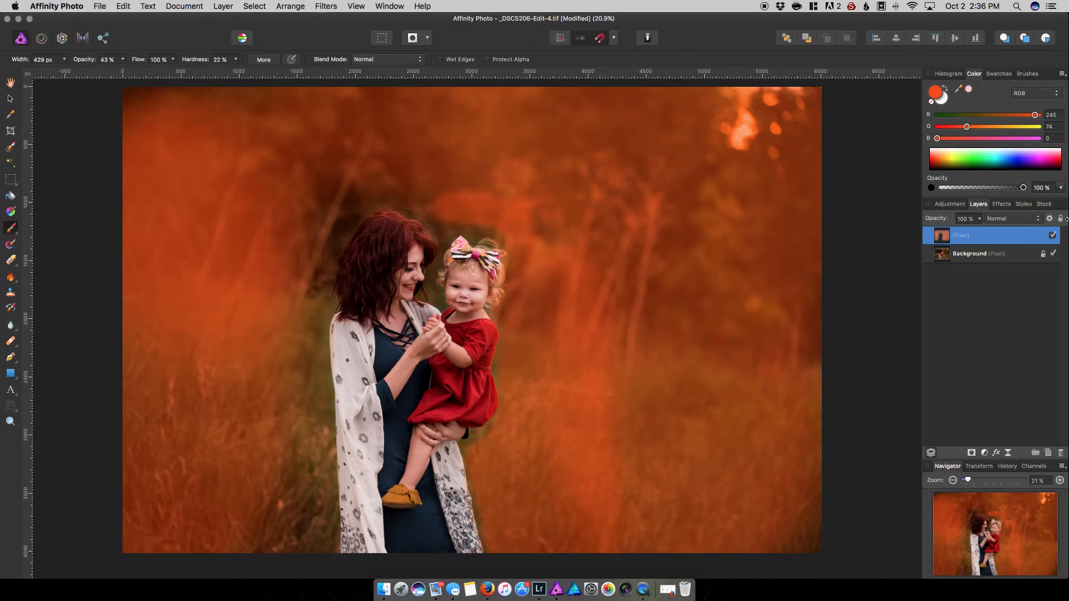
Set the painted layer's blend mode to Overlay and its opacity to 37%.
left_click_drag(980, 218, 941, 238)
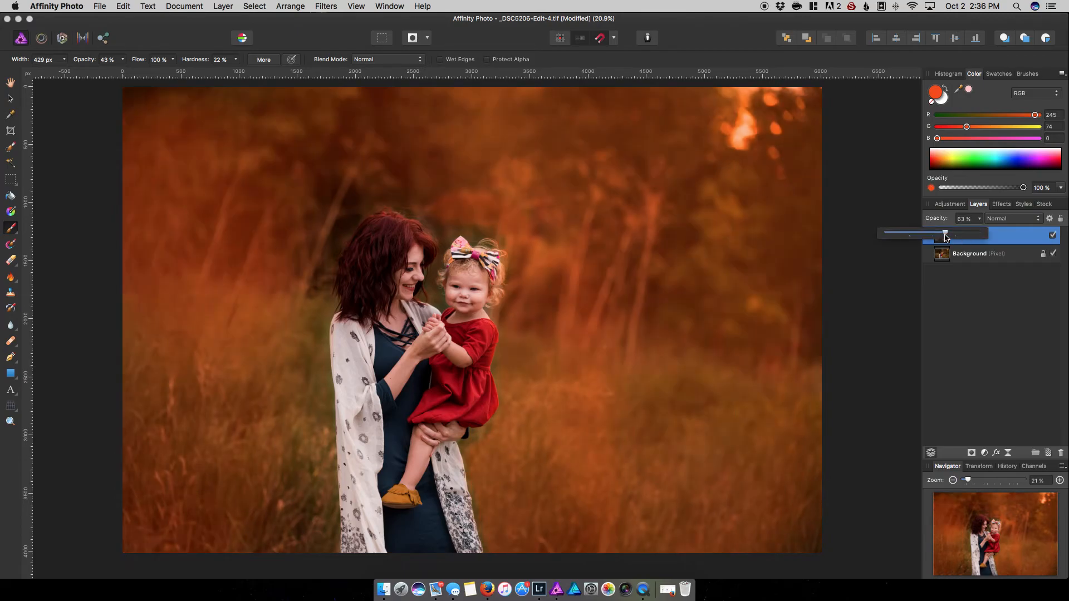
left_click(1008, 219)
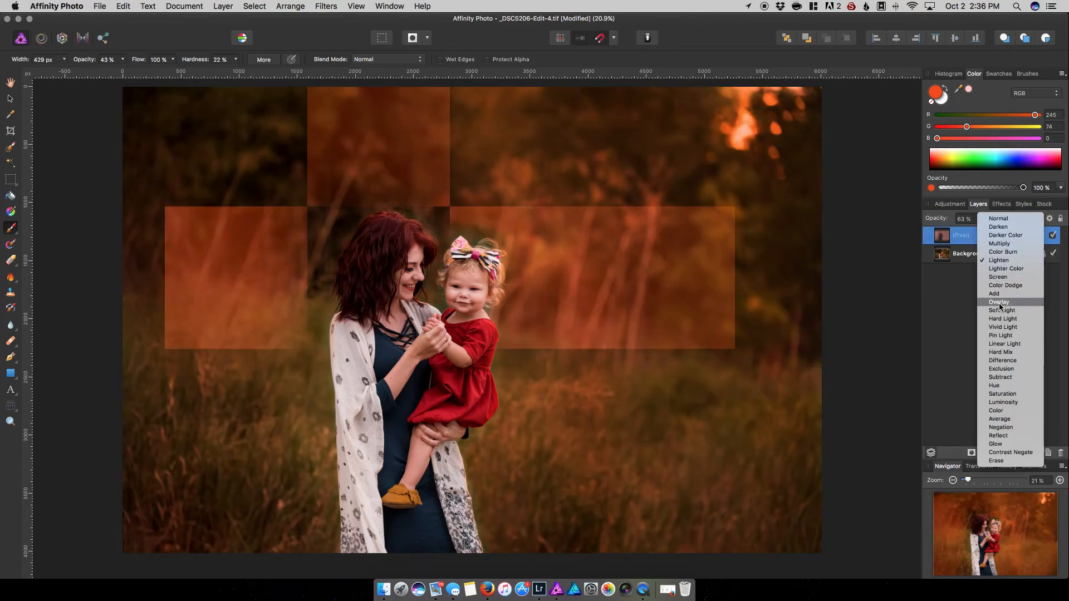
left_click(999, 302)
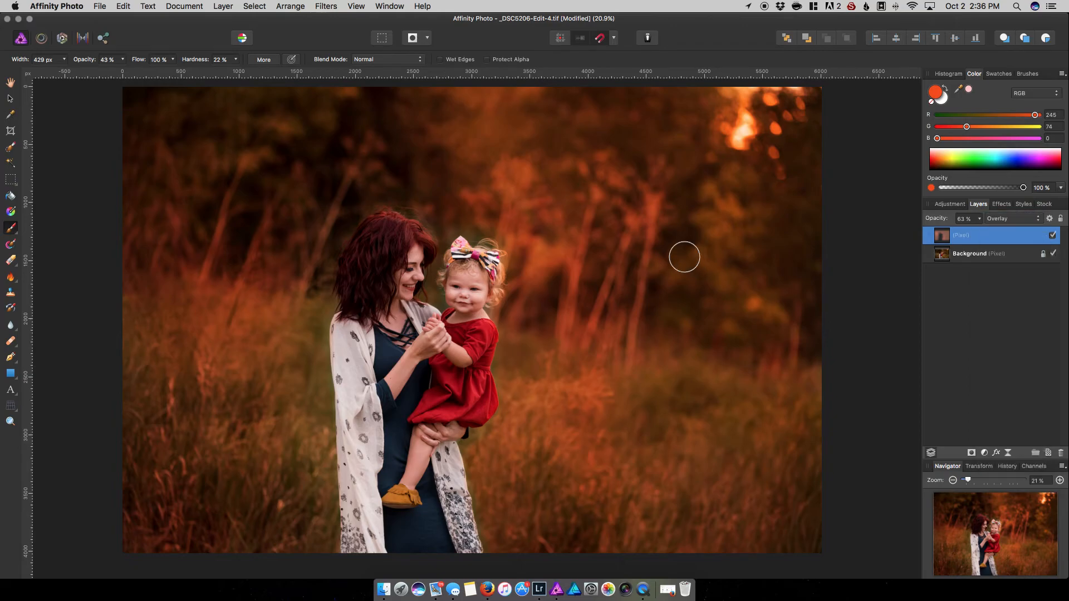
left_click(979, 219)
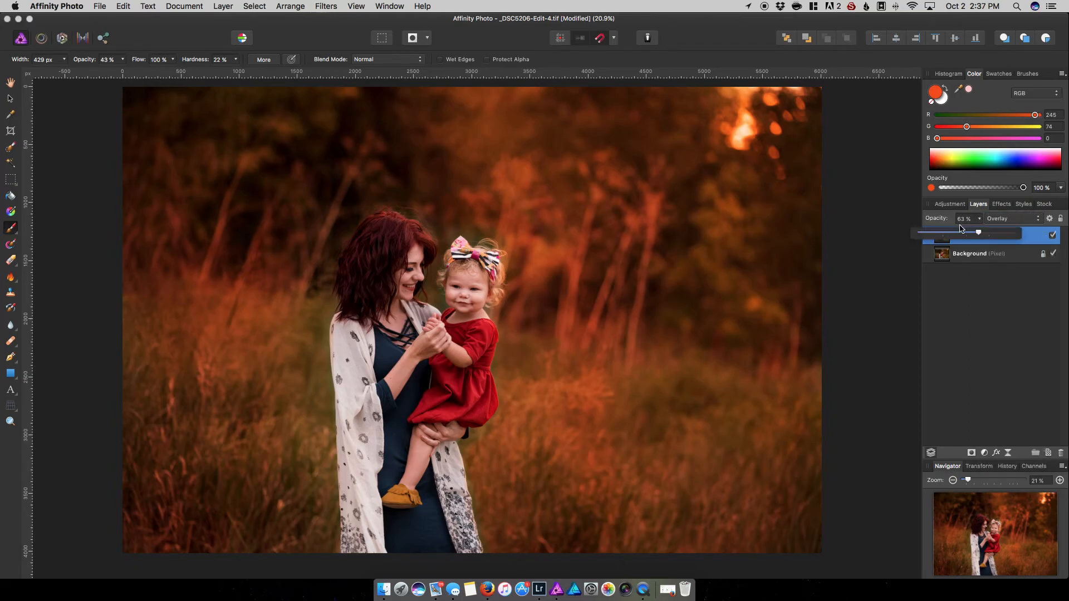
left_click(955, 232)
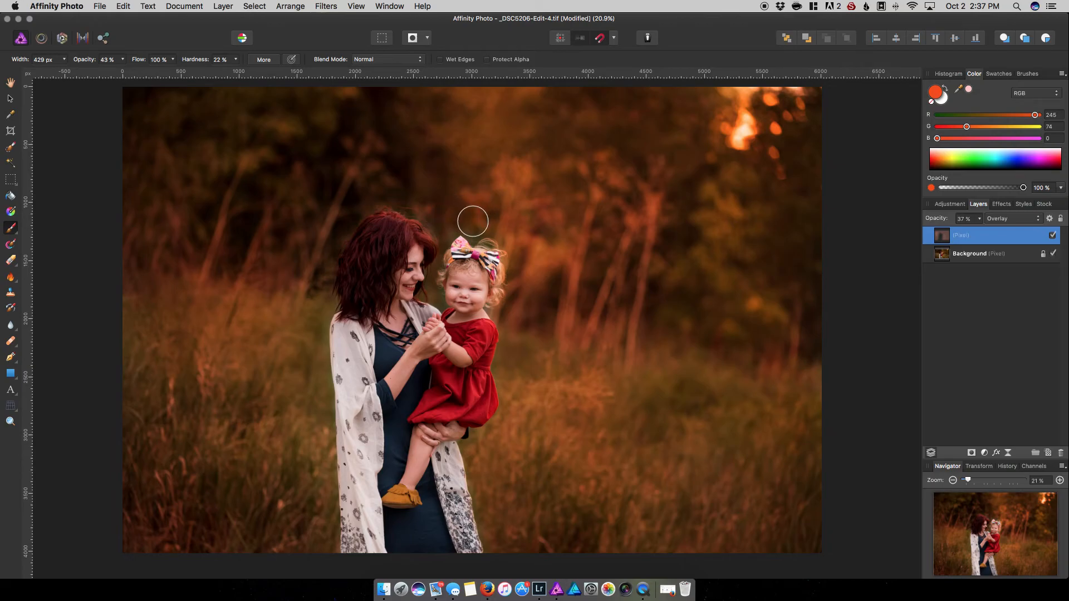
key("bracketleft")
key("bracketleft")
key("bracketleft")
key("bracketleft")
key("bracketleft")
key("bracketleft")
key("bracketright")
key("bracketright")
key("bracketright")
key("bracketright")
key("bracketright")
key("bracketright")
key("bracketright")
key("bracketright")
key("bracketleft")
key("bracketleft")
key("bracketleft")
key("bracketleft")
key("bracketleft")
key("bracketleft")
key("bracketleft")
key("bracketleft")
Examine the mother and girl up close, switch to the Move tool, swap the colours, and review the glow across the whole photo.
scroll(412, 287, "up", 1)
scroll(412, 288, "up", 4)
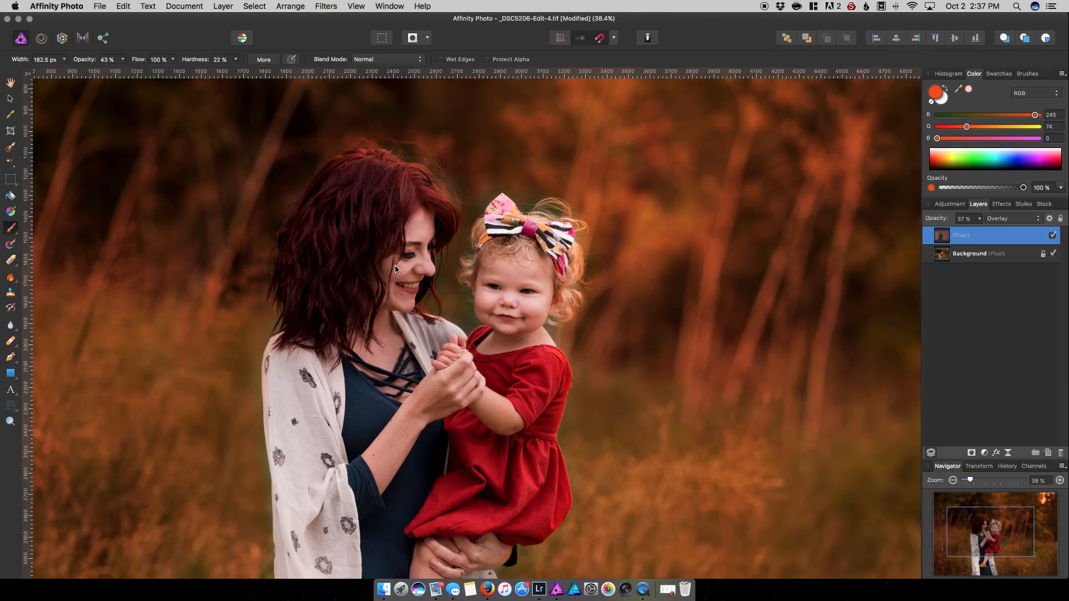
key("v")
key("x")
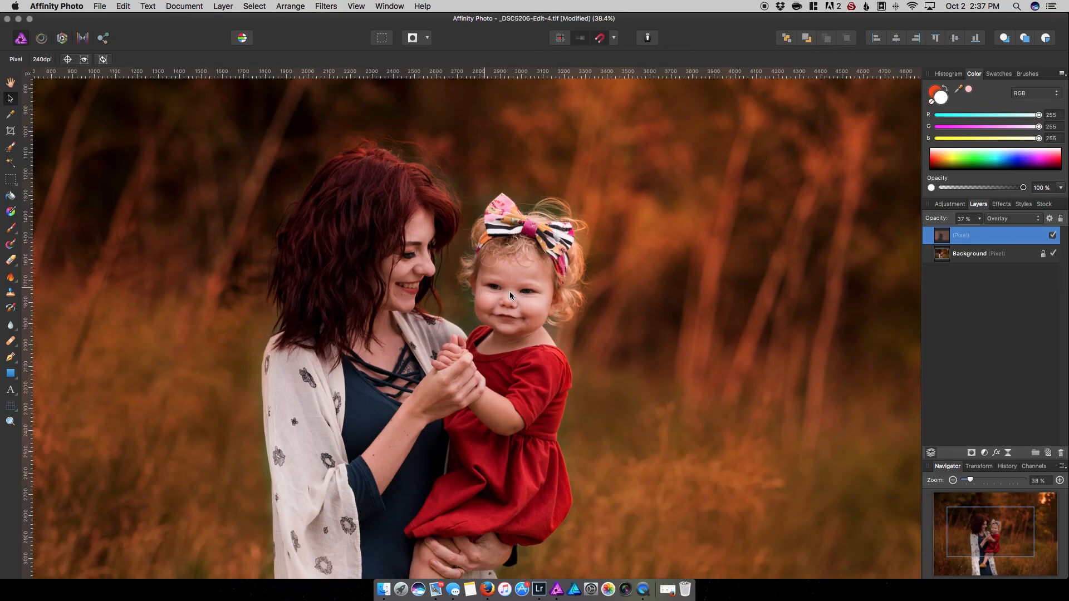
scroll(583, 319, "down", 3)
scroll(584, 318, "down", 3)
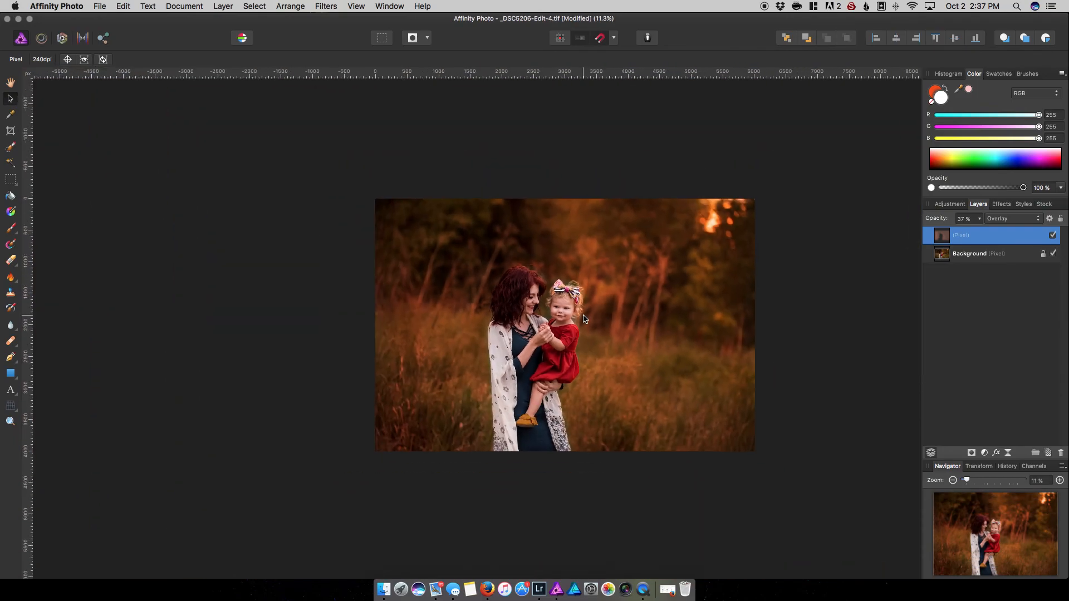
scroll(583, 318, "up", 1)
scroll(529, 295, "up", 2)
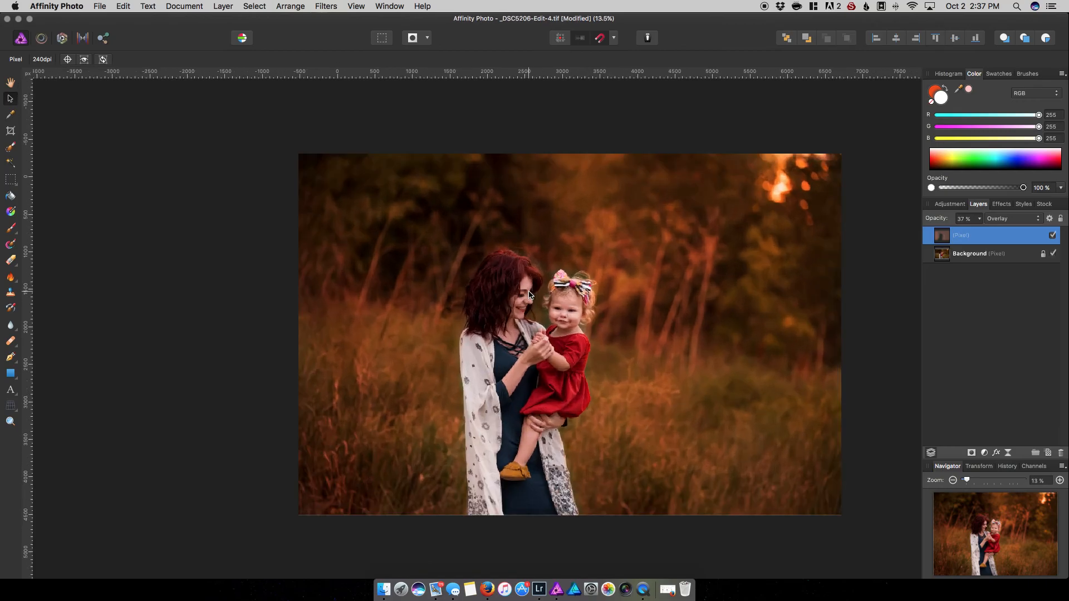
Compare the orange glow around the mother and girl at closer and full-photo views to judge the overlay's strength.
scroll(532, 297, "up", 2)
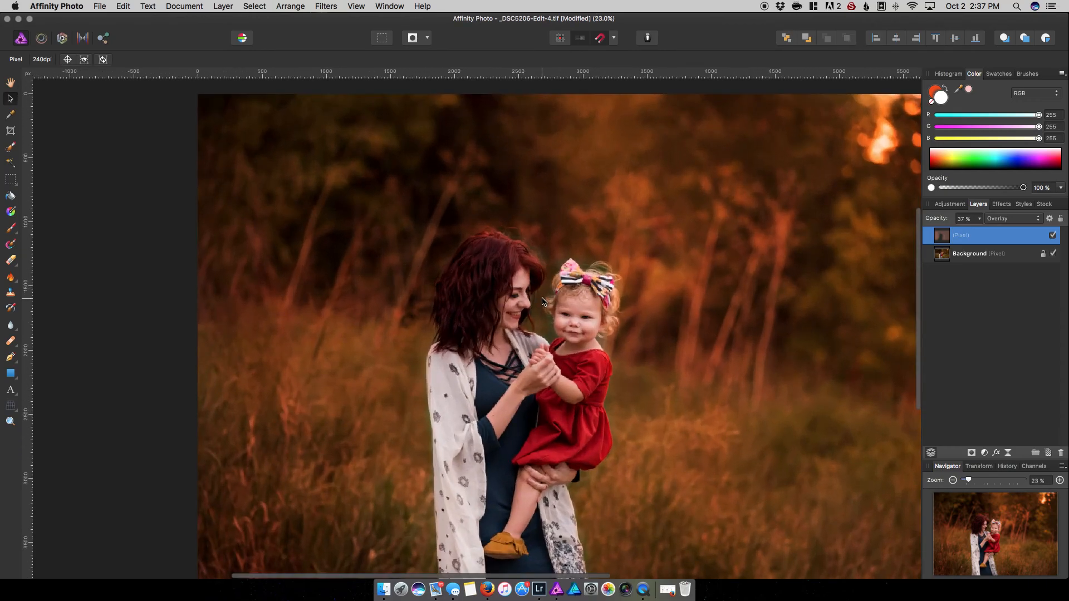
scroll(543, 301, "down", 1)
scroll(543, 301, "down", 1)
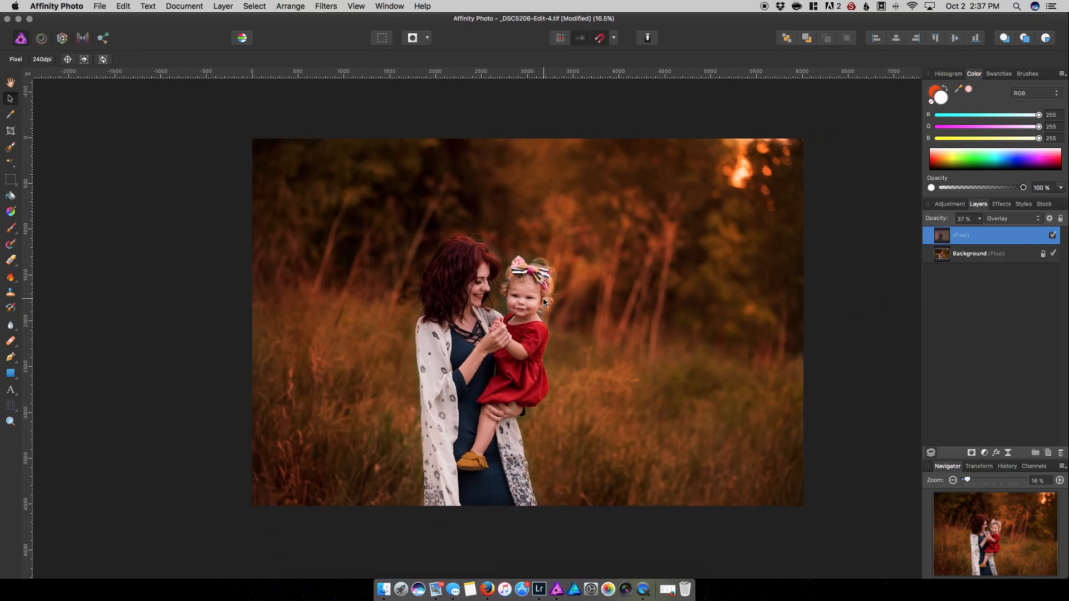
scroll(433, 329, "up", 1)
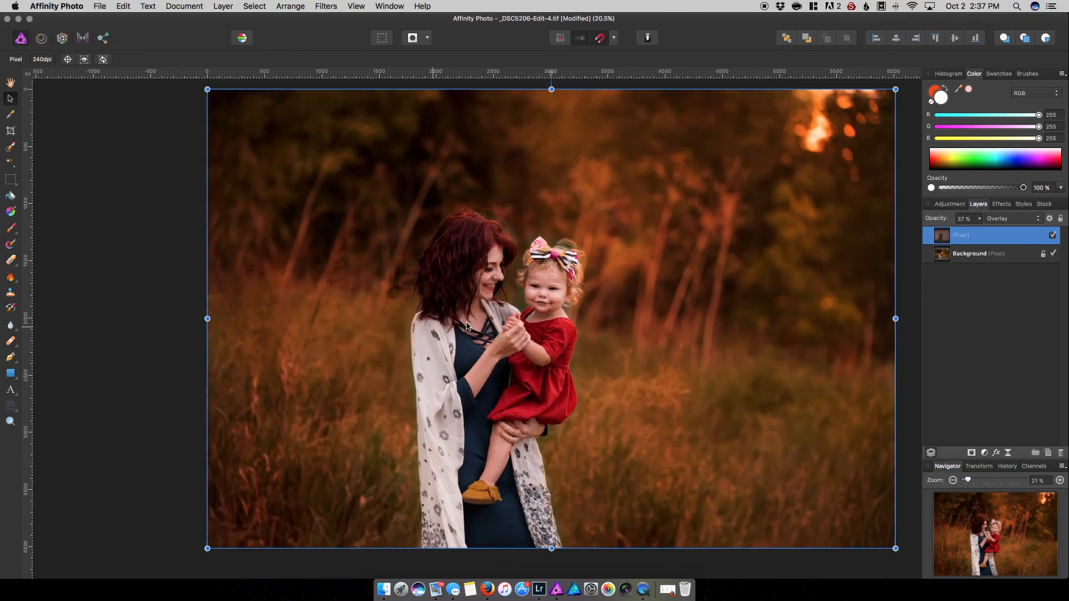
scroll(467, 321, "down", 1)
scroll(466, 322, "right", 2)
scroll(463, 322, "down", 1)
scroll(463, 324, "down", 2)
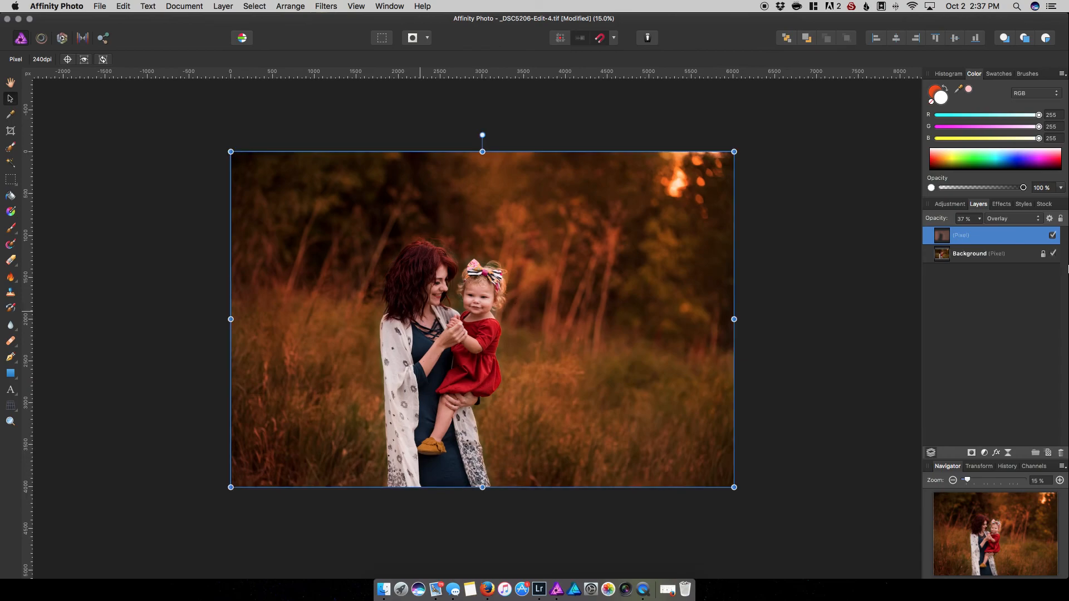
Reduce the painted Overlay layer's opacity to 30% and deselect the layer.
left_click(979, 218)
mouse_move(978, 233)
left_mouse_down()
mouse_move(954, 238)
mouse_move(1028, 242)
mouse_move(971, 240)
left_mouse_up()
left_click(788, 251)
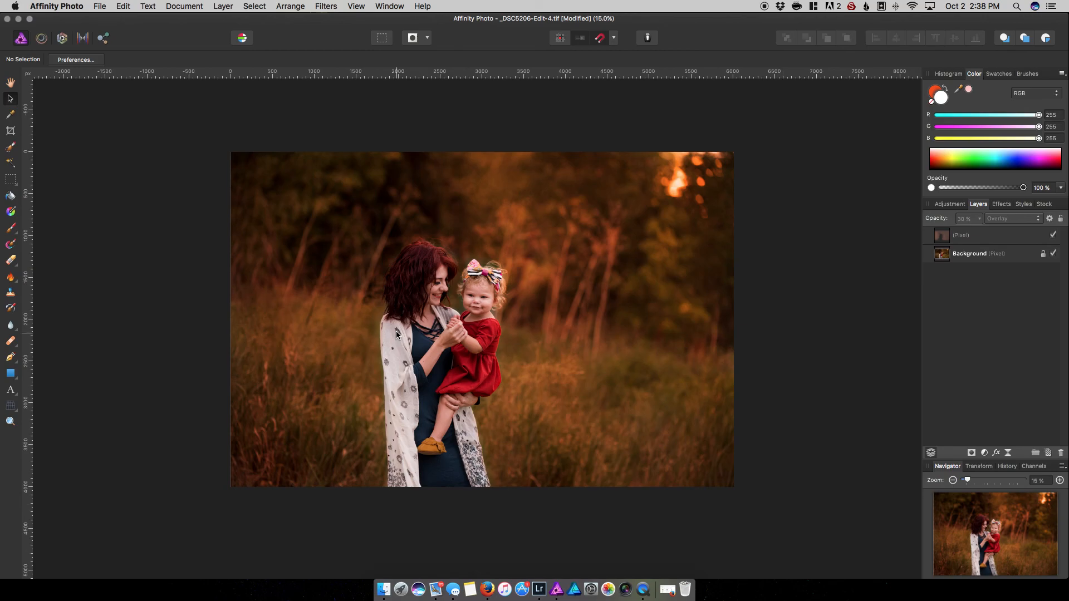
scroll(397, 333, "up", 1)
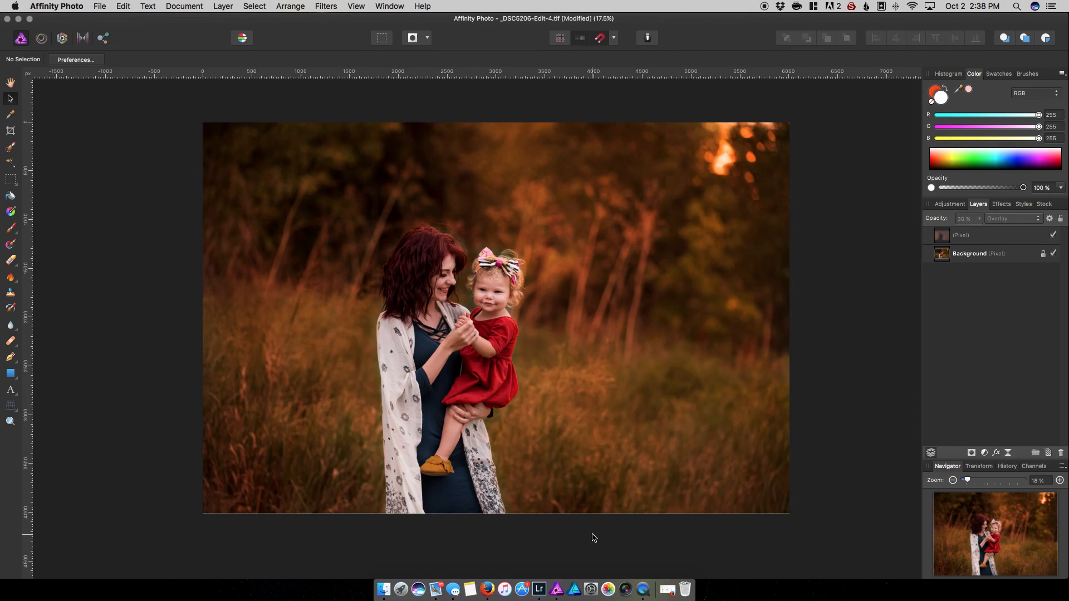
left_click(643, 589)
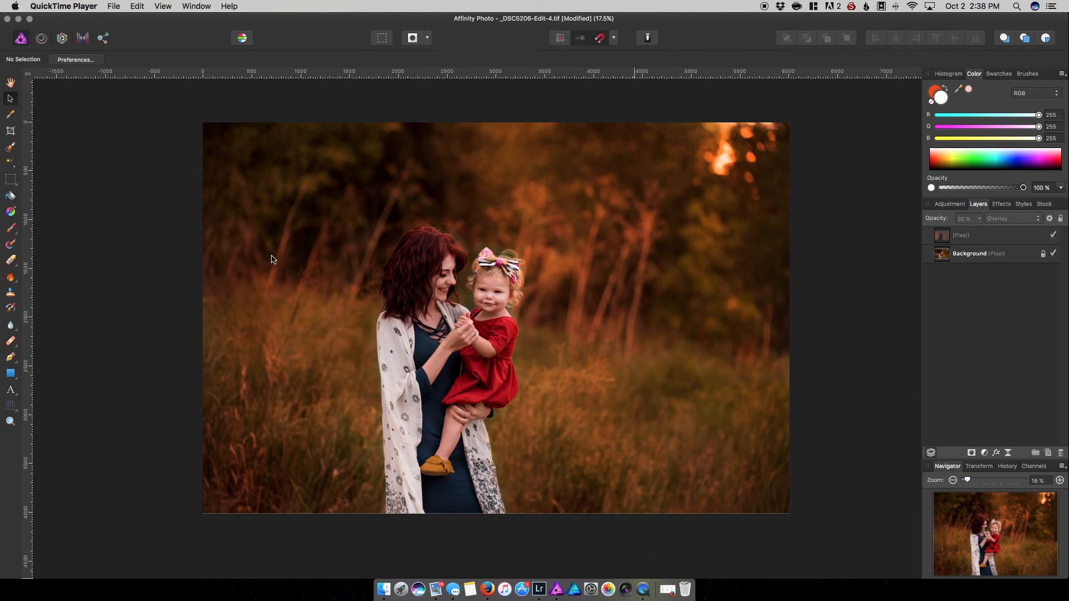